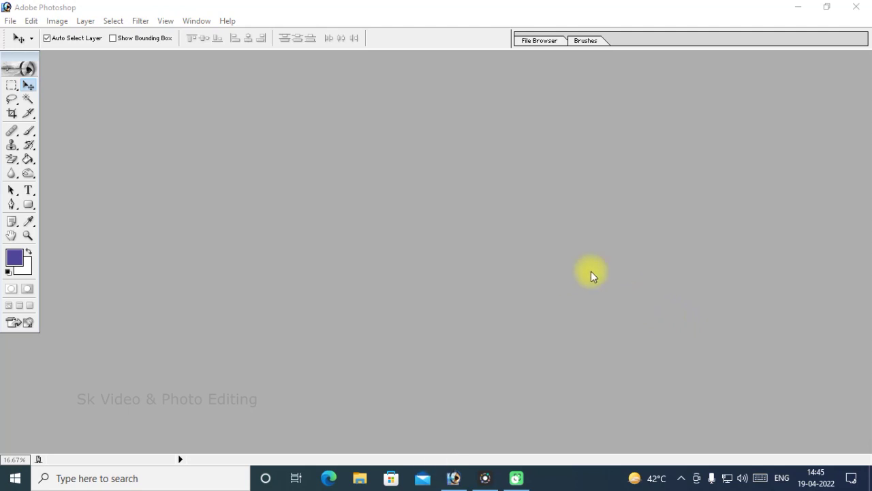
- Open 12.3.22=5n.1.12+15.jpg and Untitled-1 copy.jpg from New folder (10) and place their windows side by side
{"action": "double_click", "coordinate": [501, 232]}
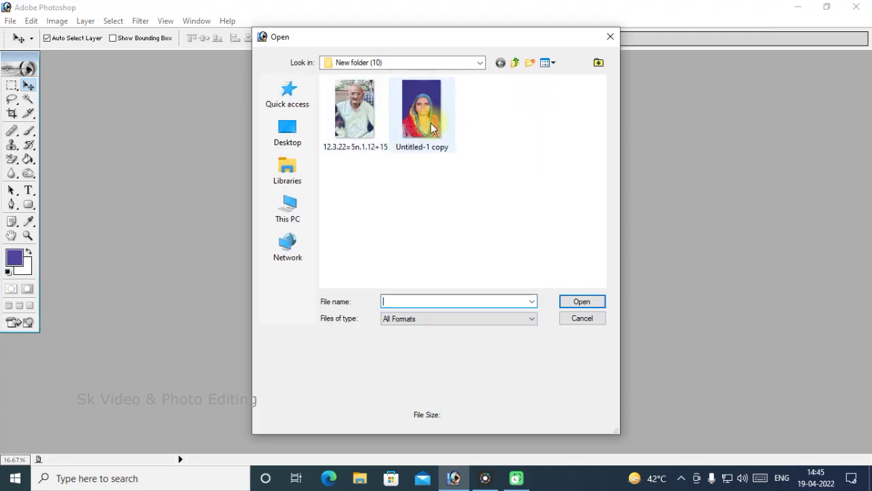
{"action": "left_click_drag", "start_coordinate": [528, 77], "coordinate": [354, 163]}
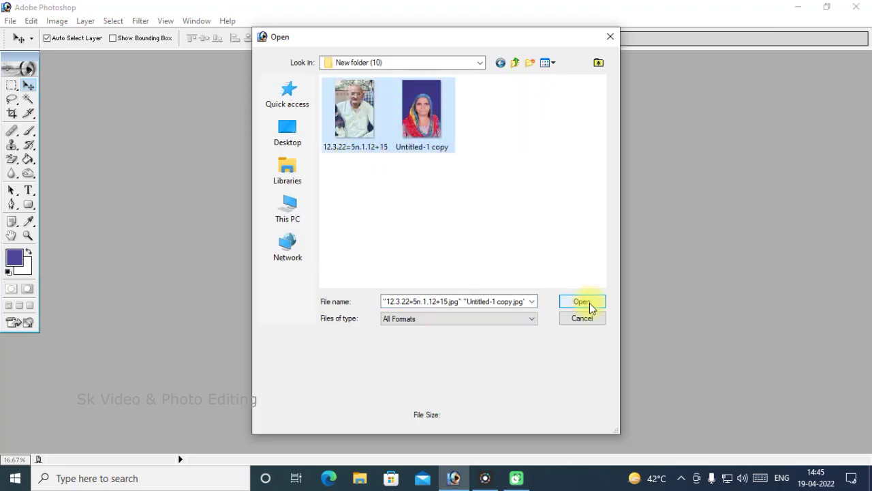
{"action": "left_click", "coordinate": [590, 302]}
{"action": "left_click_drag", "start_coordinate": [145, 79], "coordinate": [504, 97]}
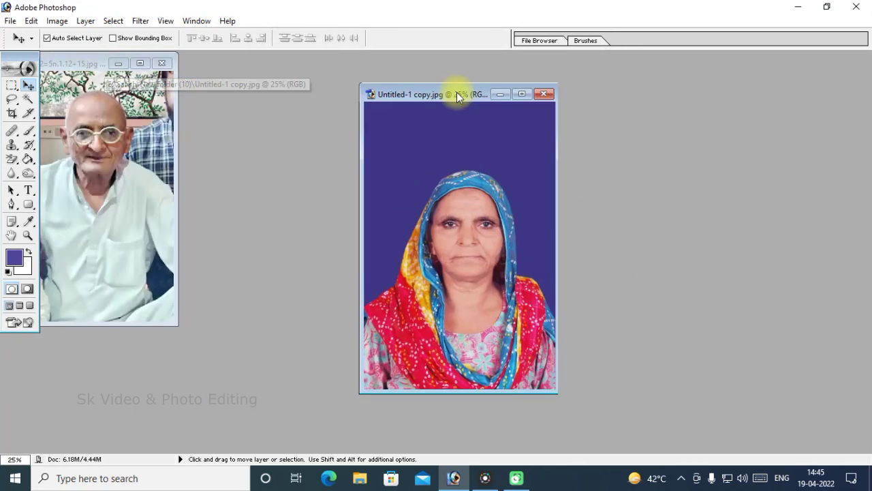
{"action": "left_click_drag", "start_coordinate": [83, 64], "coordinate": [238, 96]}
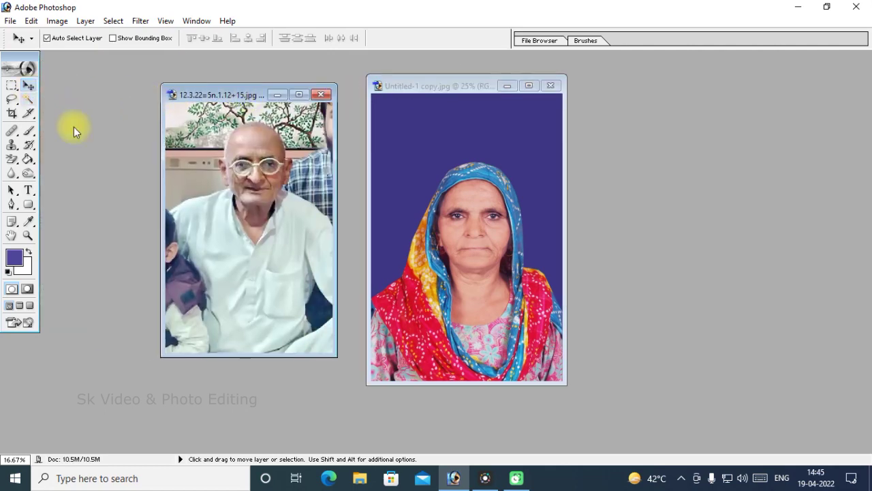
- Create a new 1.8 × 1.4 inch document at 300 pixels/inch
{"action": "key", "text": "ctrl+n"}
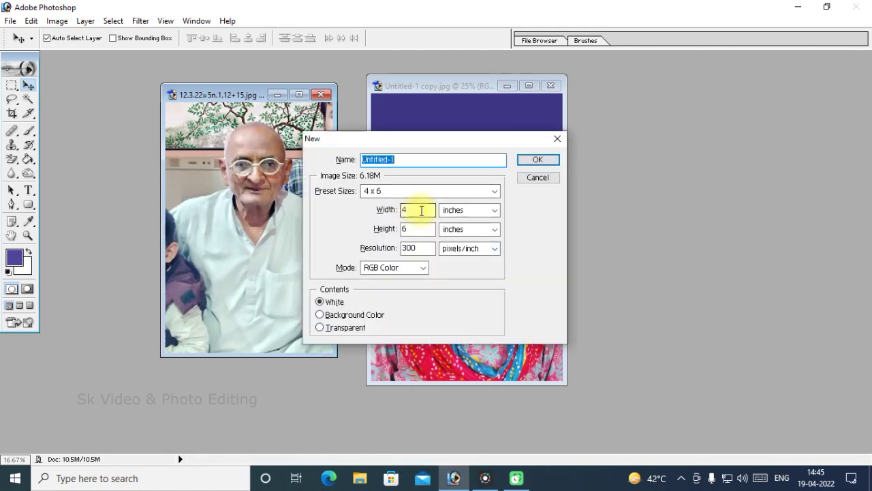
{"action": "double_click", "coordinate": [421, 211]}
{"action": "type", "text": "1.8"}
{"action": "double_click", "coordinate": [411, 230]}
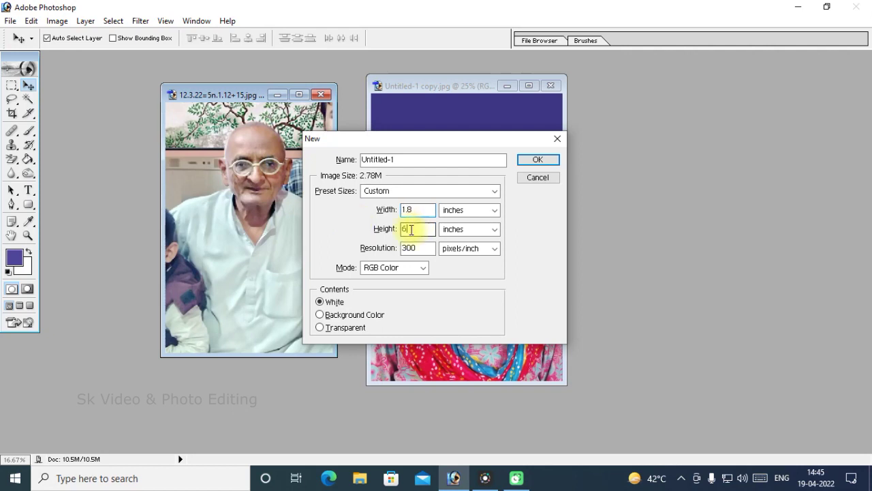
{"action": "type", "text": "1.4"}
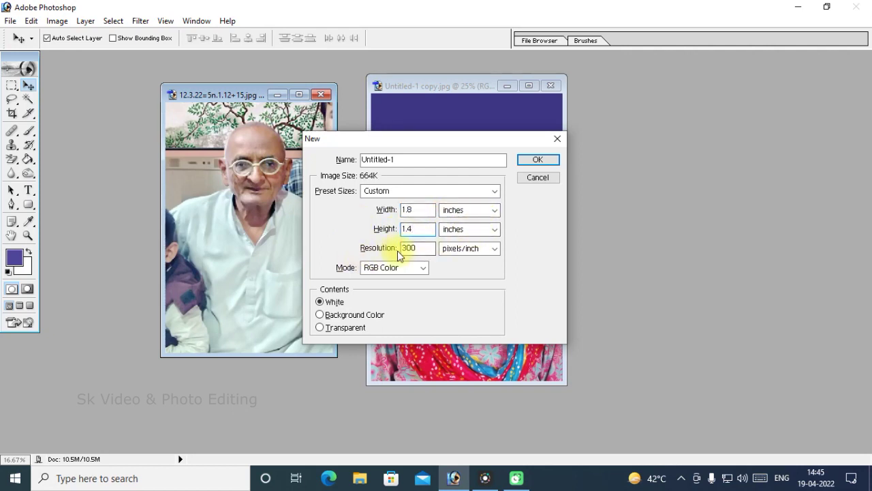
{"action": "left_click", "coordinate": [531, 160]}
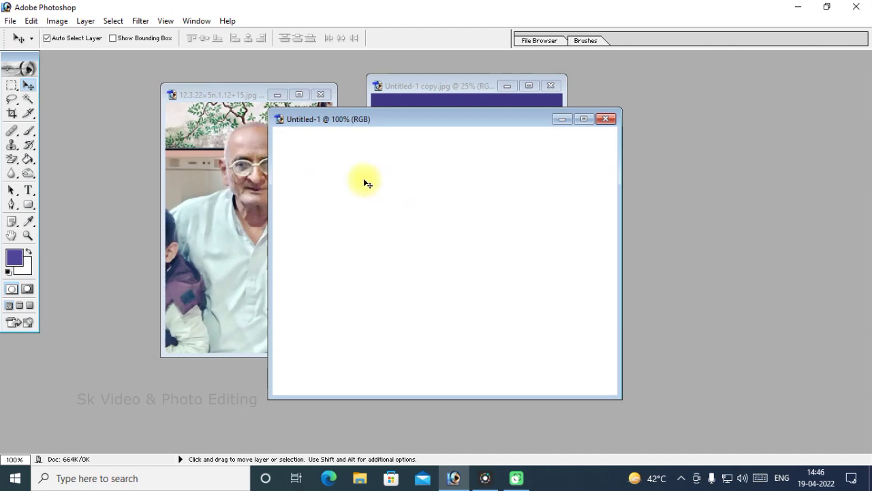
- Move-drag the woman's photo into Untitled-1 as Layer 1 and maximize that window
{"action": "mouse_move", "coordinate": [424, 120]}
{"action": "left_mouse_down"}
{"action": "mouse_move", "coordinate": [365, 126]}
{"action": "mouse_move", "coordinate": [441, 126]}
{"action": "left_mouse_up"}
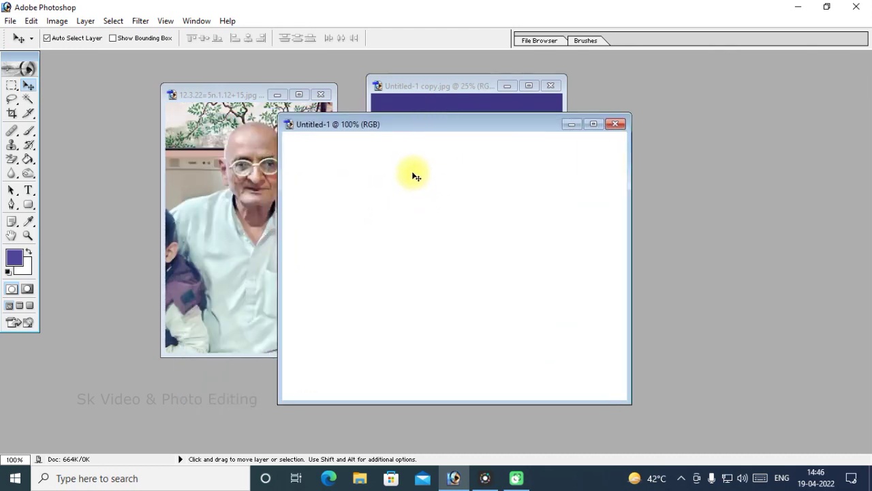
{"action": "mouse_move", "coordinate": [452, 124]}
{"action": "left_mouse_down"}
{"action": "mouse_move", "coordinate": [438, 124]}
{"action": "mouse_move", "coordinate": [457, 130]}
{"action": "left_mouse_up"}
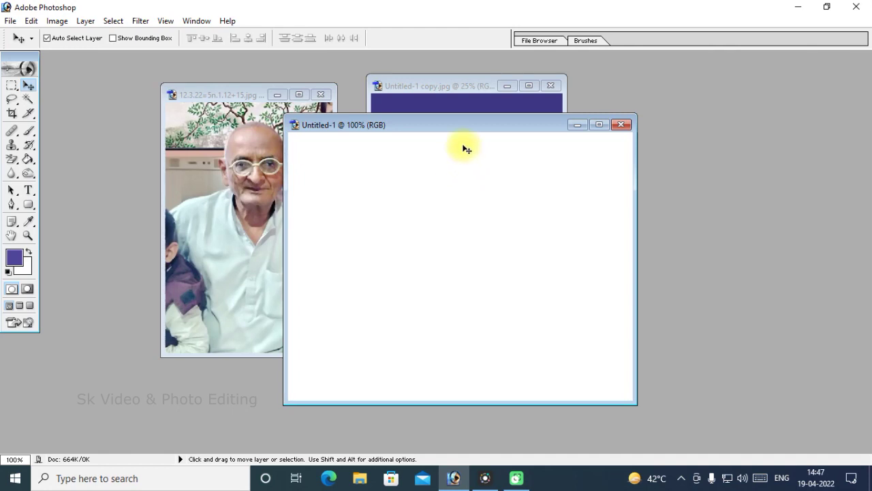
{"action": "left_click_drag", "start_coordinate": [439, 131], "coordinate": [577, 103]}
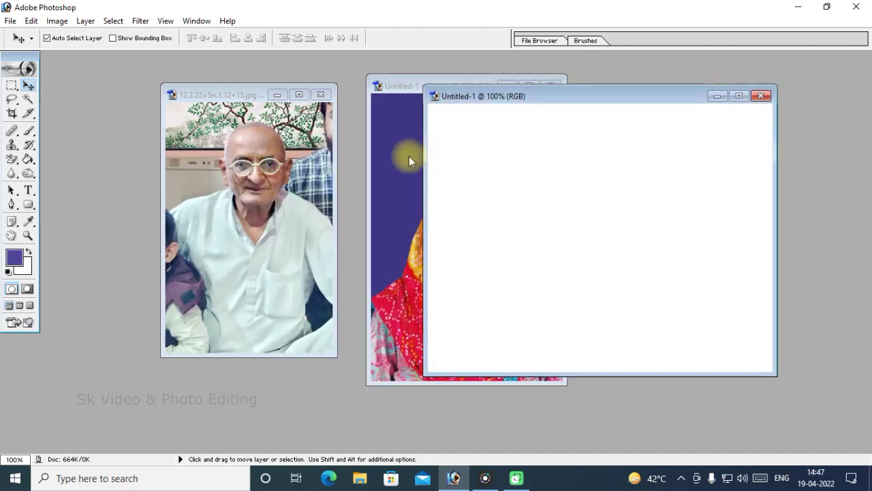
{"action": "left_click", "coordinate": [409, 156]}
{"action": "key", "text": "F9"}
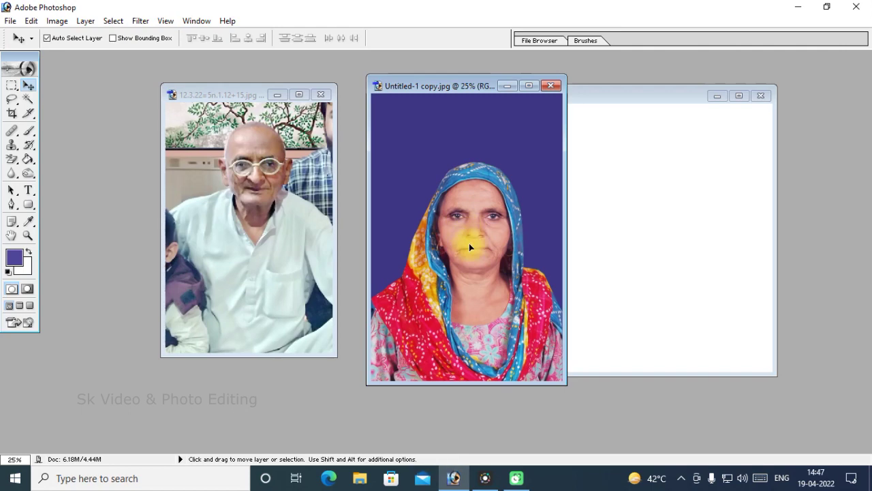
{"action": "left_click_drag", "start_coordinate": [469, 247], "coordinate": [620, 208]}
{"action": "left_click", "coordinate": [738, 96]}
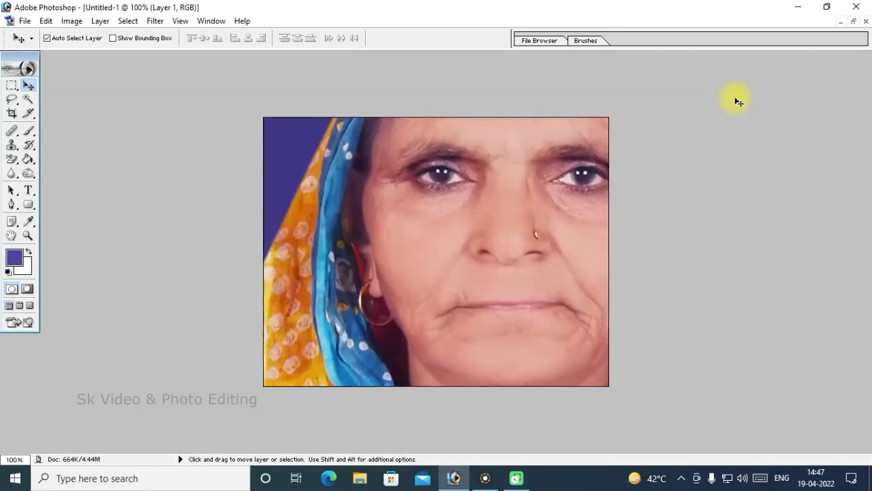
- Free-transform the woman's portrait down so it fits the small canvas
{"action": "key", "text": "ctrl+t"}
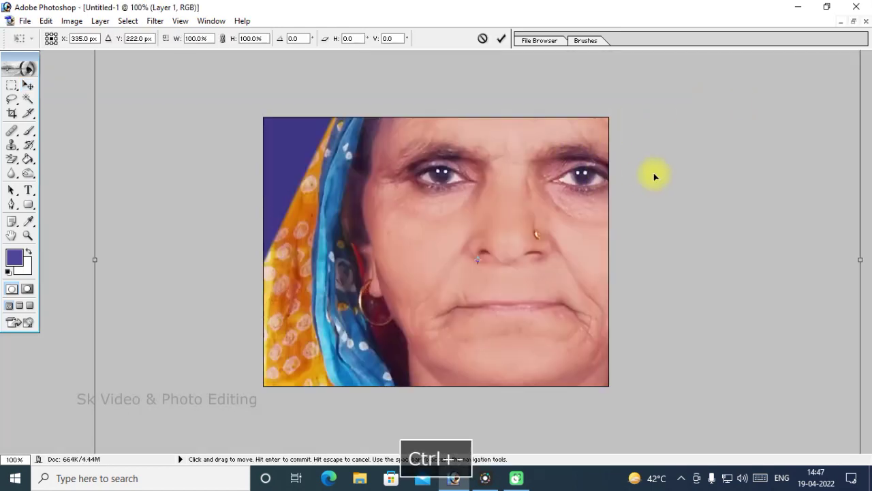
{"action": "key", "text": "ctrl+minus"}
{"action": "key", "text": "ctrl+minus"}
{"action": "key", "text": "ctrl+minus"}
{"action": "mouse_move", "coordinate": [580, 62]}
{"action": "left_mouse_down"}
{"action": "mouse_move", "coordinate": [489, 233]}
{"action": "mouse_move", "coordinate": [389, 345]}
{"action": "left_mouse_up"}
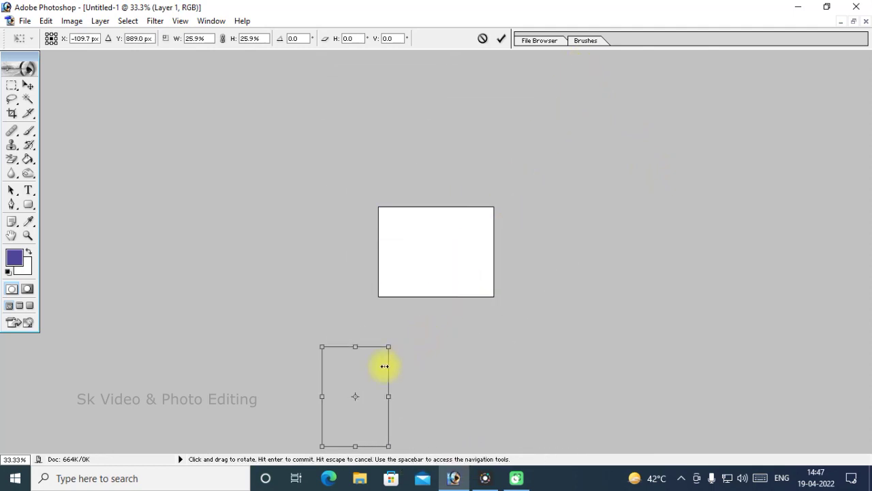
{"action": "left_click_drag", "start_coordinate": [372, 423], "coordinate": [425, 279]}
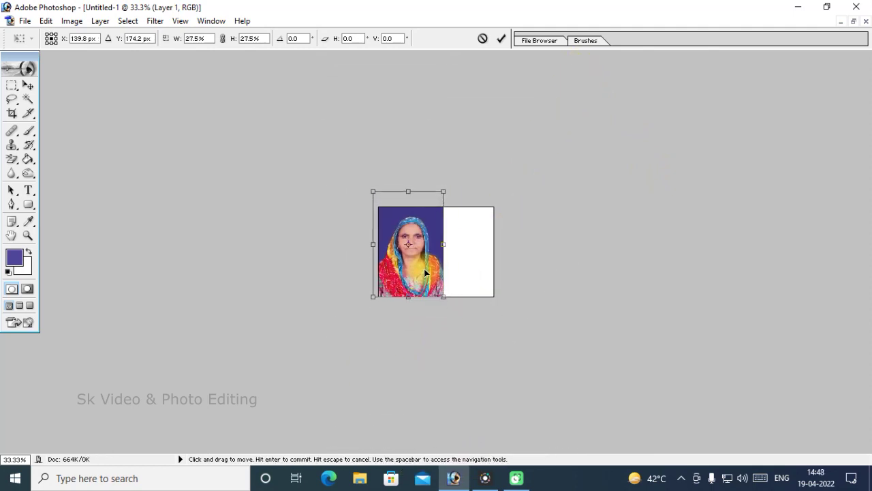
{"action": "key", "text": "Return"}
- Place the woman on the right half, nudged up slightly, and bring up the man's photo
{"action": "left_click_drag", "start_coordinate": [425, 280], "coordinate": [464, 273]}
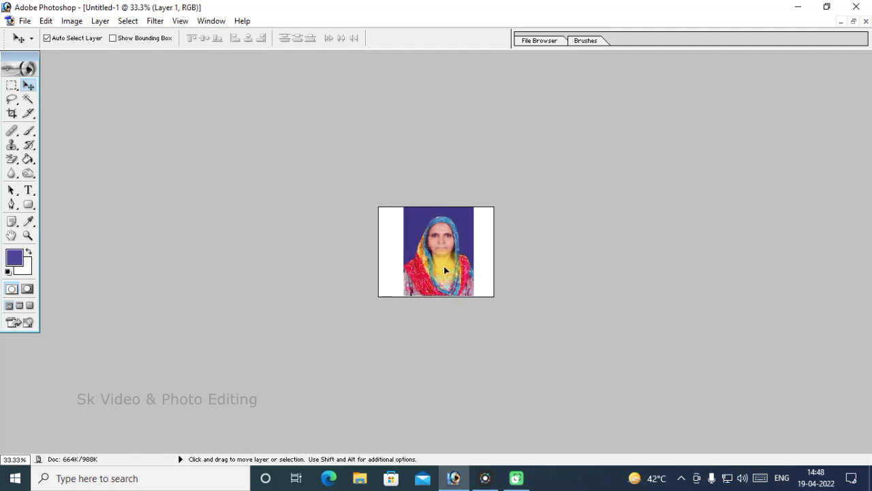
{"action": "key", "text": "Up"}
{"action": "key", "text": "Up"}
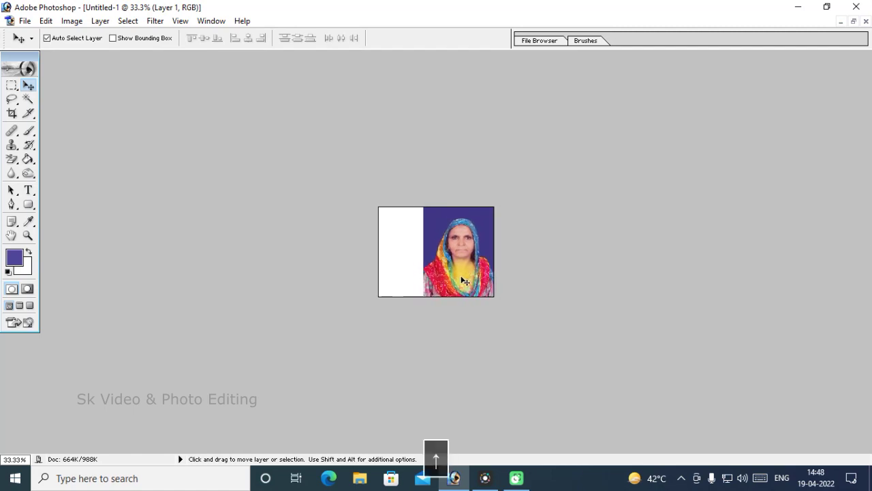
{"action": "key", "text": "Up"}
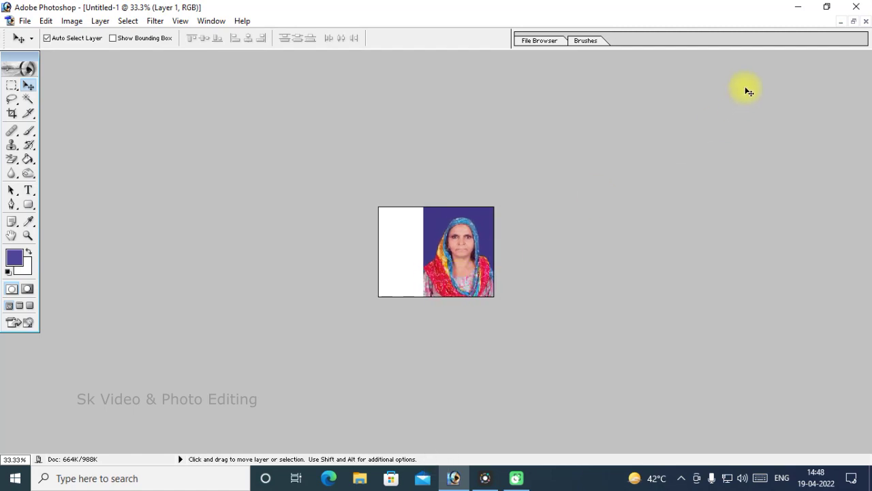
{"action": "left_click", "coordinate": [853, 21]}
{"action": "left_click", "coordinate": [282, 164]}
{"action": "left_click", "coordinate": [304, 97]}
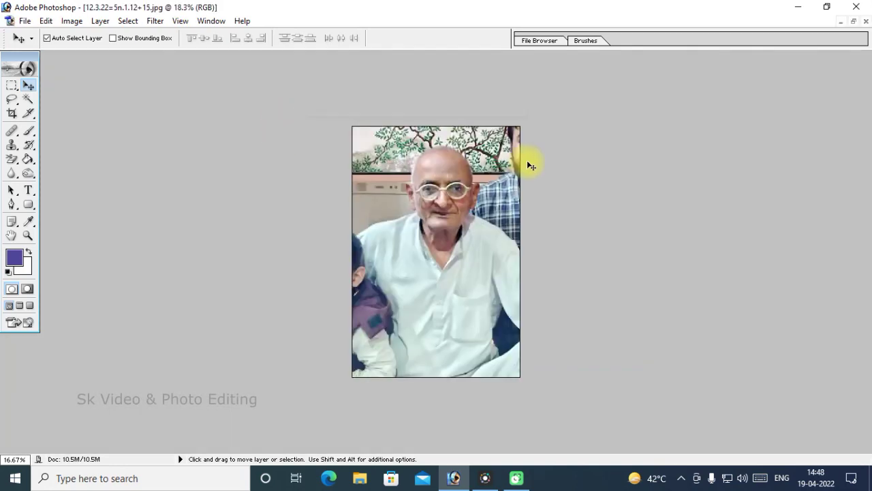
- Trace a closed Pen path around the man's figure
{"action": "key", "text": "ctrl+0"}
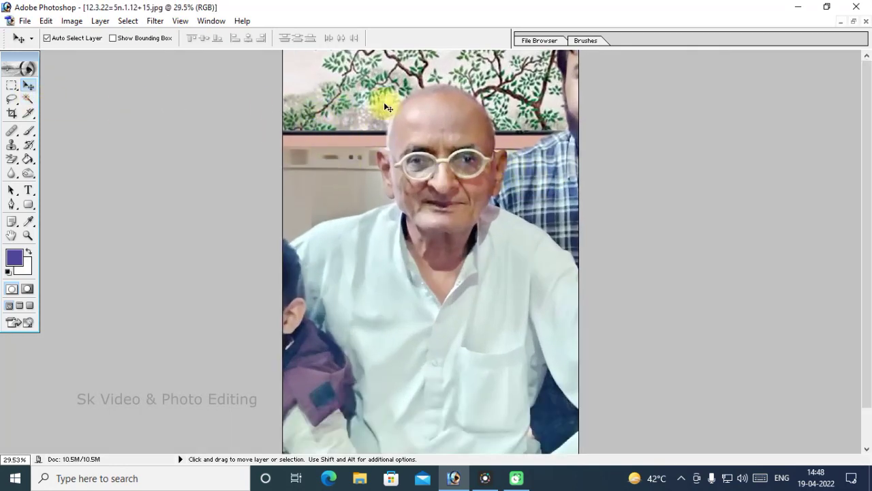
{"action": "left_click", "coordinate": [11, 205]}
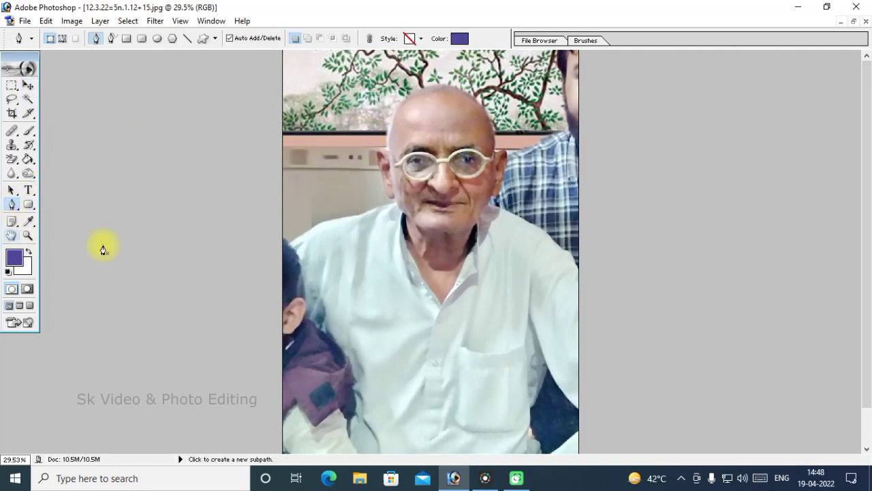
{"action": "left_click", "coordinate": [60, 43]}
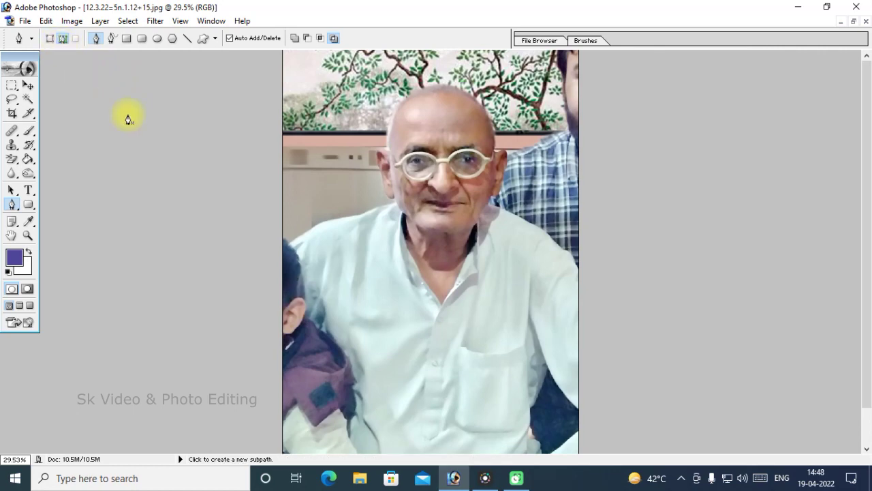
{"action": "left_click", "coordinate": [285, 247]}
{"action": "left_click", "coordinate": [296, 238]}
{"action": "left_click", "coordinate": [315, 226]}
{"action": "left_click", "coordinate": [349, 216]}
{"action": "key", "text": "ctrl+plus"}
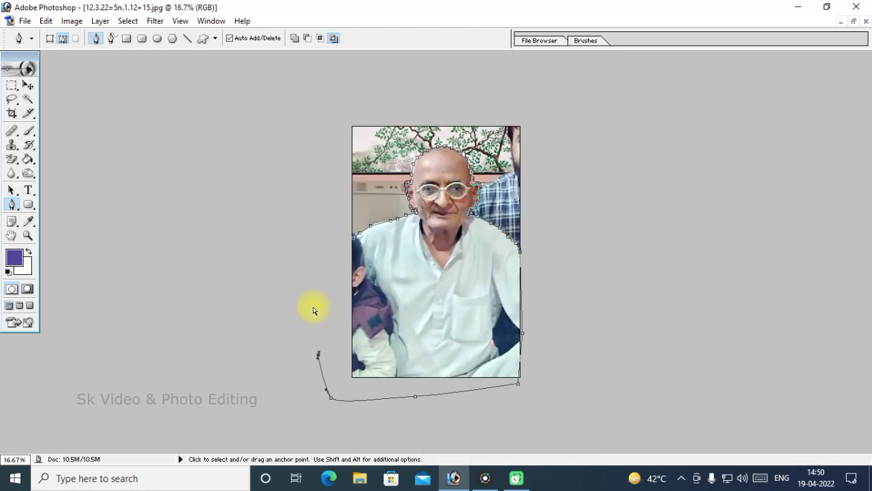
{"action": "key", "text": "ctrl+plus"}
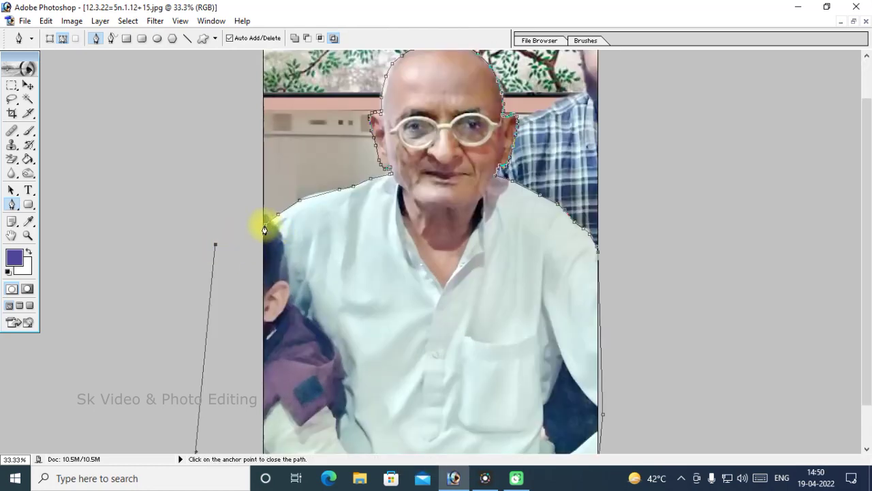
{"action": "left_click", "coordinate": [265, 229]}
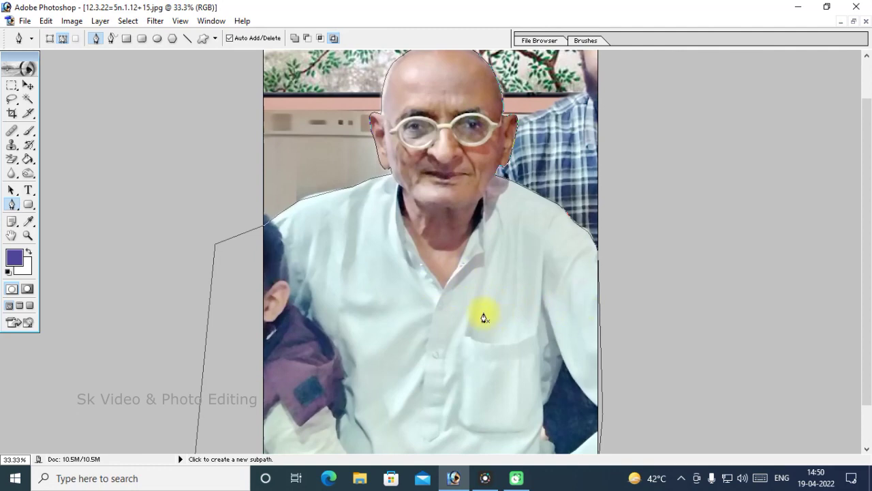
- Load the man's path as a selection and feather it by 2 pixels
{"action": "key", "text": "ctrl"}
{"action": "key", "text": "ctrl+Return"}
{"action": "key", "text": "ctrl+minus"}
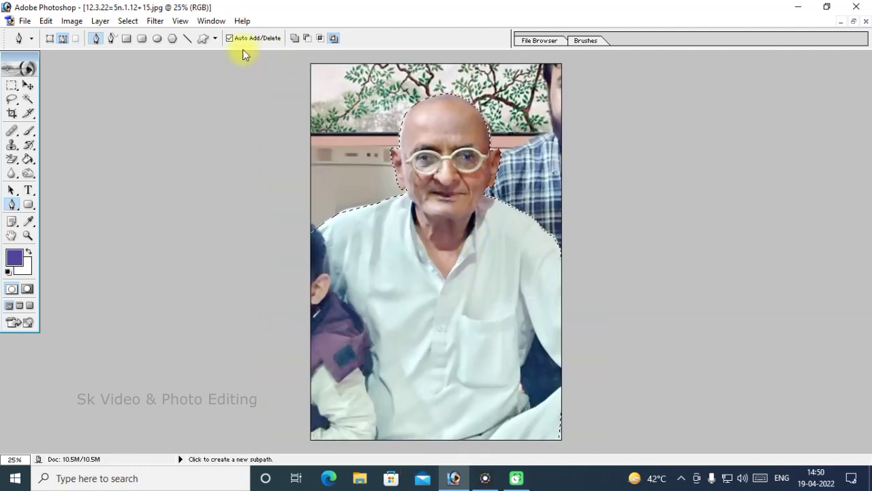
{"action": "left_click", "coordinate": [127, 21]}
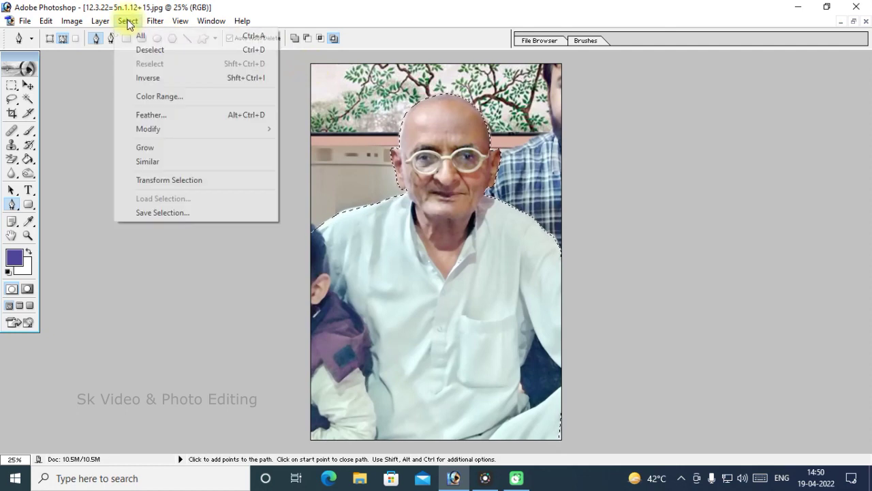
{"action": "left_click", "coordinate": [168, 115]}
{"action": "type", "text": "2"}
{"action": "left_click", "coordinate": [546, 245]}
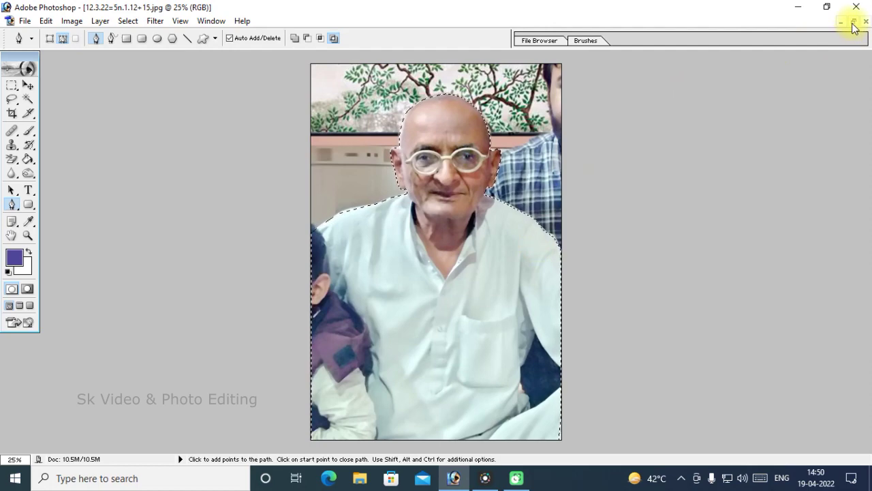
- Drag the man's feathered cutout into Untitled-1 as Layer 2
{"action": "left_click", "coordinate": [853, 21]}
{"action": "left_click", "coordinate": [28, 85]}
{"action": "mouse_move", "coordinate": [289, 195]}
{"action": "left_mouse_down"}
{"action": "mouse_move", "coordinate": [331, 283]}
{"action": "mouse_move", "coordinate": [582, 228]}
{"action": "left_mouse_up"}
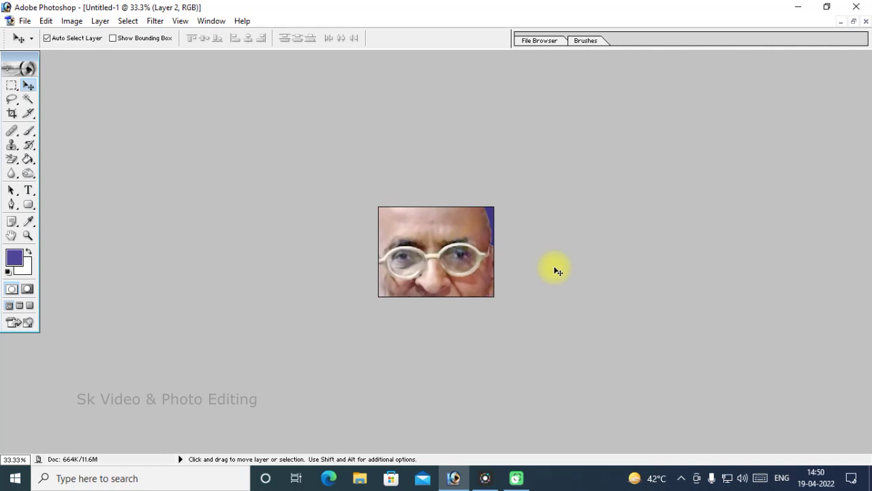
- Scale the man's cutout down to fill the left half of the canvas
{"action": "key", "text": "ctrl+t"}
{"action": "left_click_drag", "start_coordinate": [584, 170], "coordinate": [382, 436]}
{"action": "key", "text": "ctrl+alt+0"}
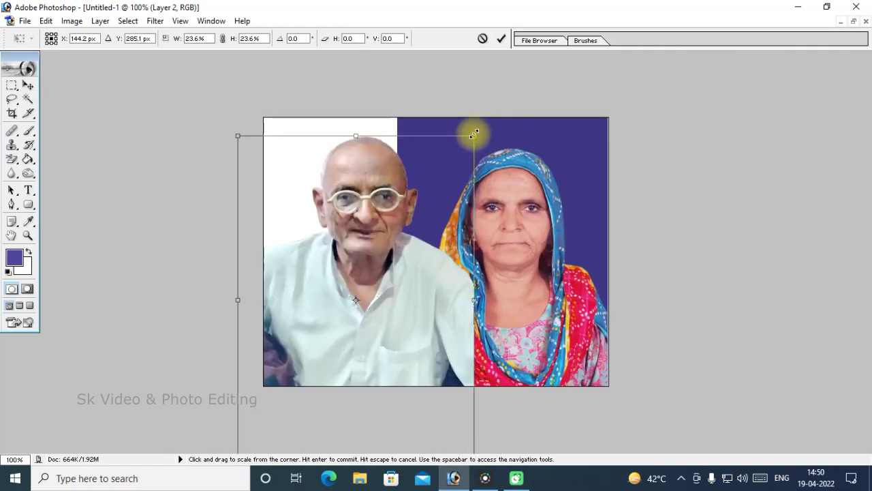
{"action": "key", "text": "Return"}
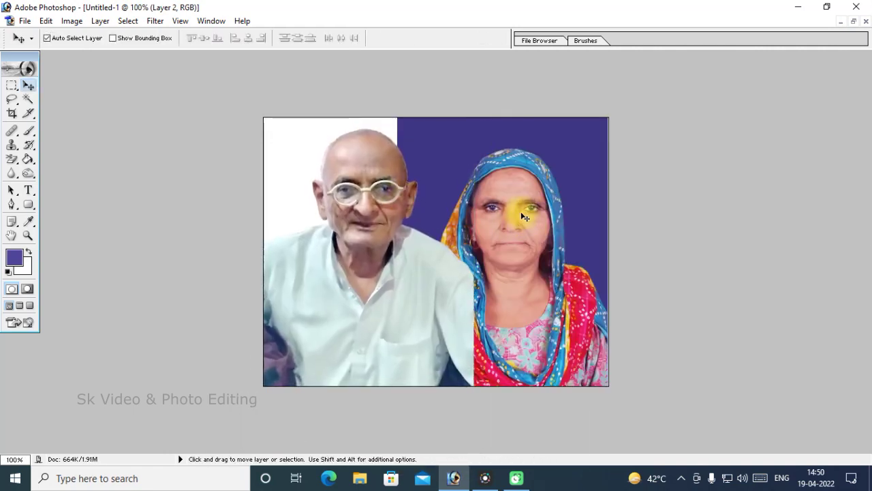
- Scale the woman's portrait to 91.4% and bring her layer in front of the man
{"action": "left_click", "coordinate": [504, 215]}
{"action": "key", "text": "ctrl+t"}
{"action": "left_click_drag", "start_coordinate": [398, 74], "coordinate": [413, 101]}
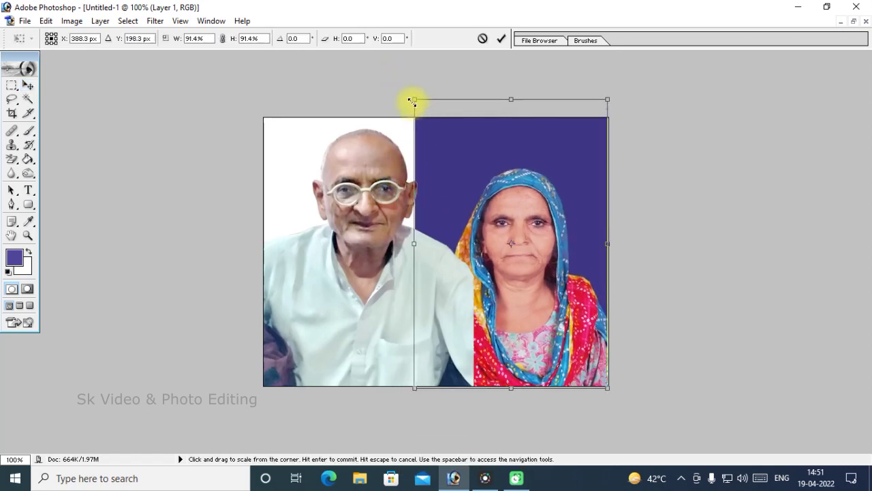
{"action": "key", "text": "Return"}
{"action": "key", "text": "ctrl+equal"}
{"action": "key", "text": "ctrl+bracketright"}
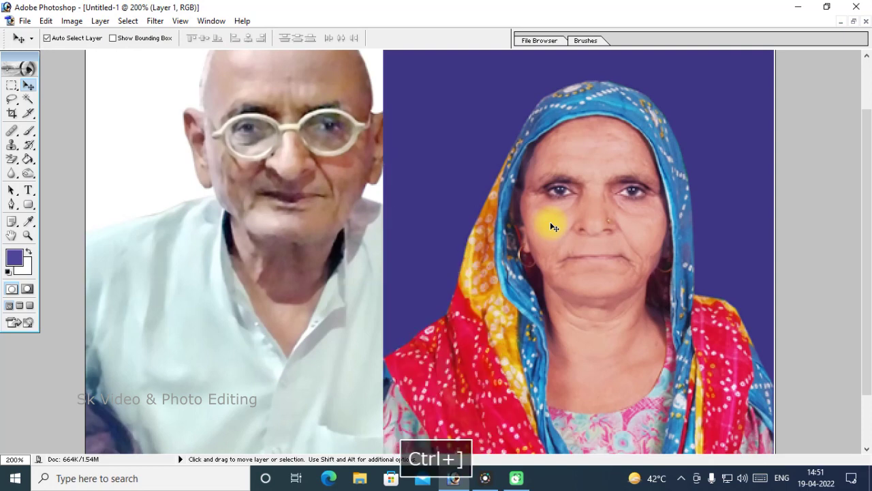
- Pen-trace a closed outline along the woman's scarf edge and around her figure
{"action": "scroll", "coordinate": [549, 222], "scroll_direction": "down", "scroll_amount": 3}
{"action": "key", "text": "p"}
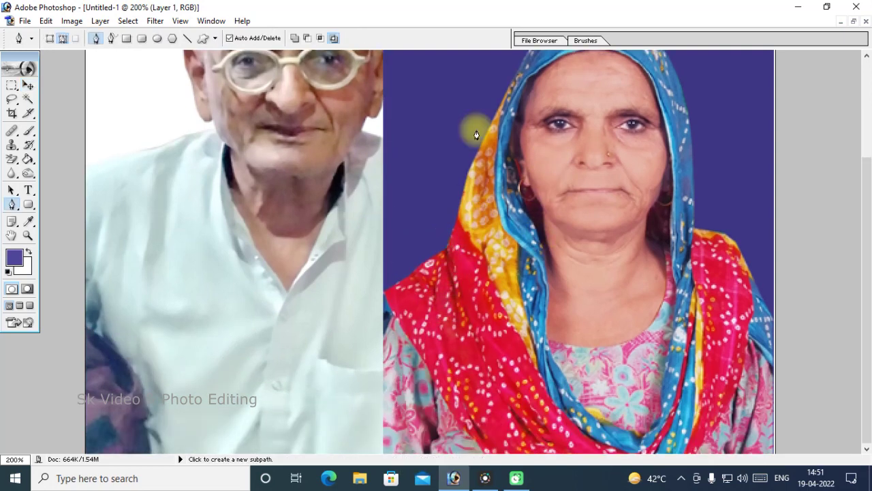
{"action": "left_click", "coordinate": [508, 90]}
{"action": "left_click", "coordinate": [494, 125]}
{"action": "left_click", "coordinate": [473, 161]}
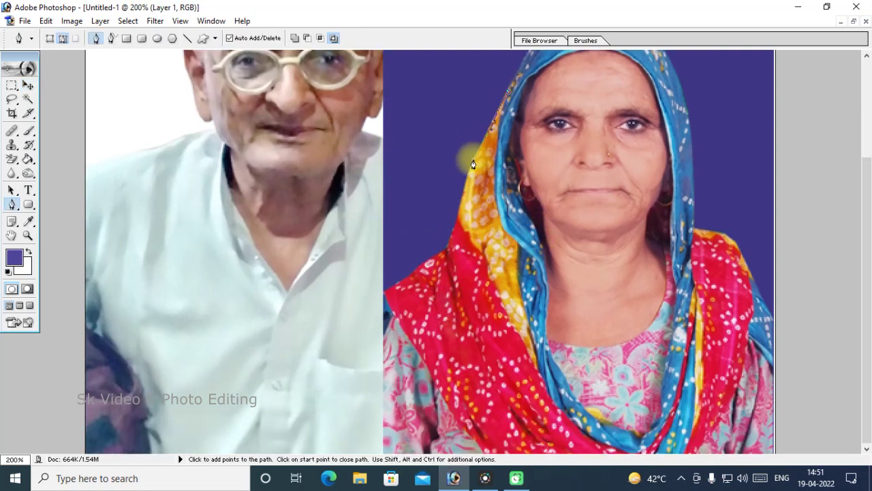
{"action": "left_click", "coordinate": [450, 244]}
{"action": "left_click", "coordinate": [415, 272]}
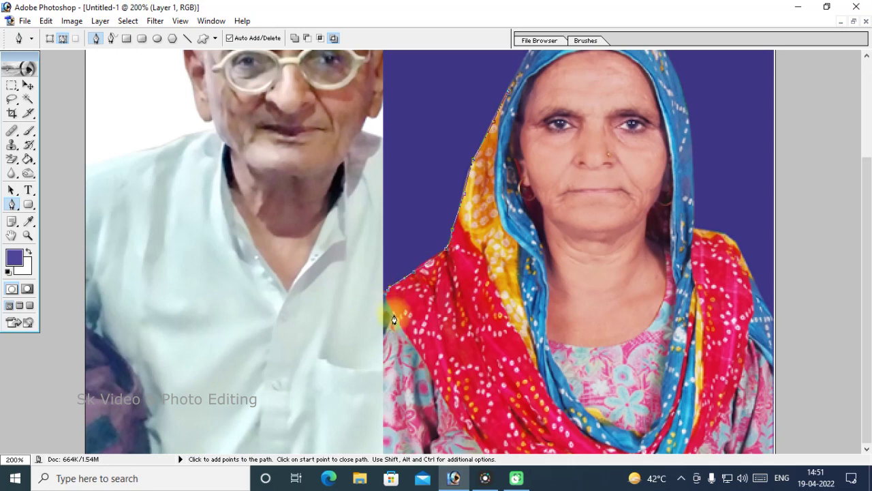
{"action": "key", "text": "ctrl+minus"}
{"action": "key", "text": "ctrl+minus"}
{"action": "left_click", "coordinate": [423, 348]}
{"action": "left_click", "coordinate": [415, 357]}
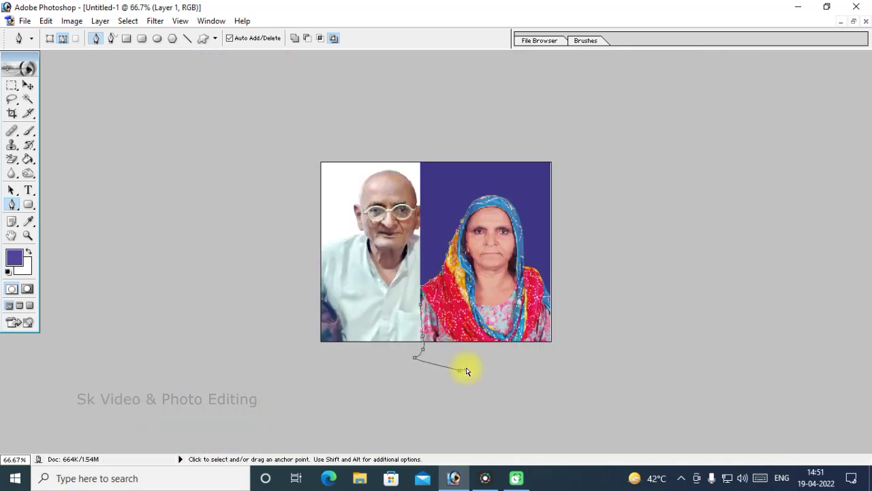
{"action": "key", "text": "ctrl+bracketleft"}
{"action": "left_click", "coordinate": [502, 361]}
{"action": "left_click", "coordinate": [508, 293]}
{"action": "left_click", "coordinate": [486, 240]}
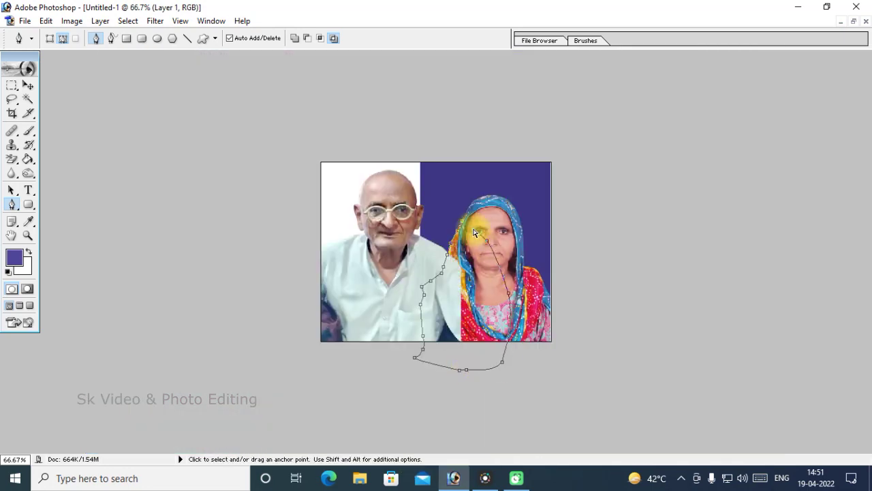
- Turn the outline into a feathered selection, delete it from the man's layer, then deselect
{"action": "key", "text": "ctrl+Return"}
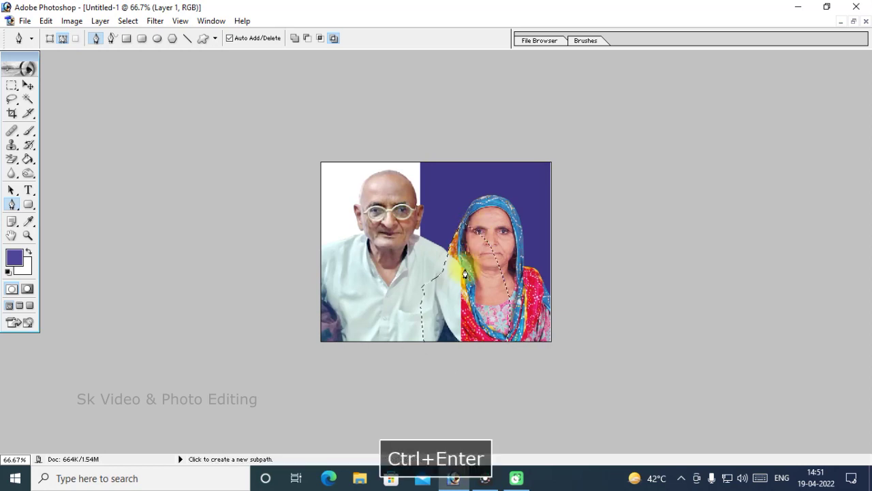
{"action": "key", "text": "ctrl+equal"}
{"action": "key", "text": "ctrl+equal"}
{"action": "key", "text": "v"}
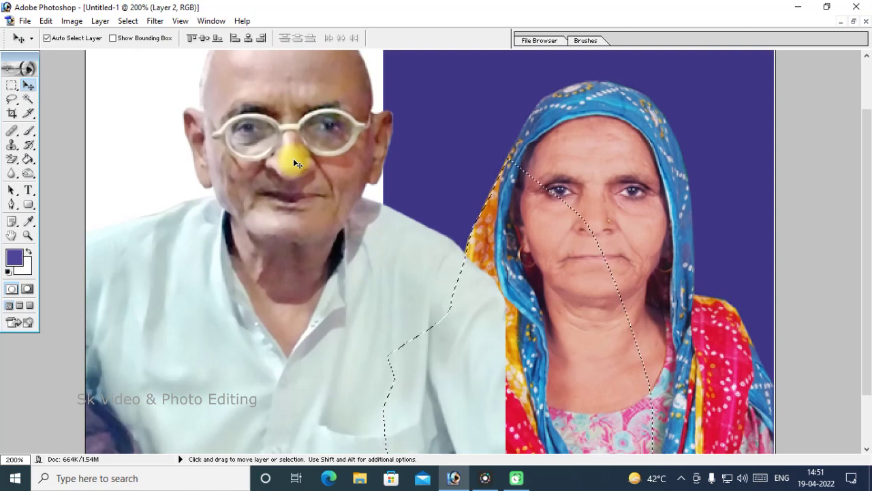
{"action": "key", "text": "ctrl+j"}
{"action": "key", "text": "alt+s"}
{"action": "key", "text": "alt+f"}
{"action": "key", "text": "Return"}
{"action": "key", "text": "Delete"}
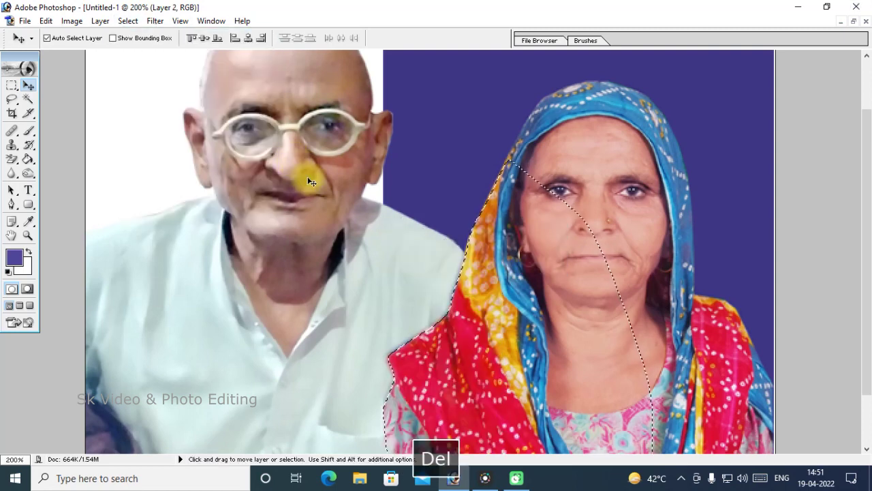
{"action": "key", "text": "ctrl+minus"}
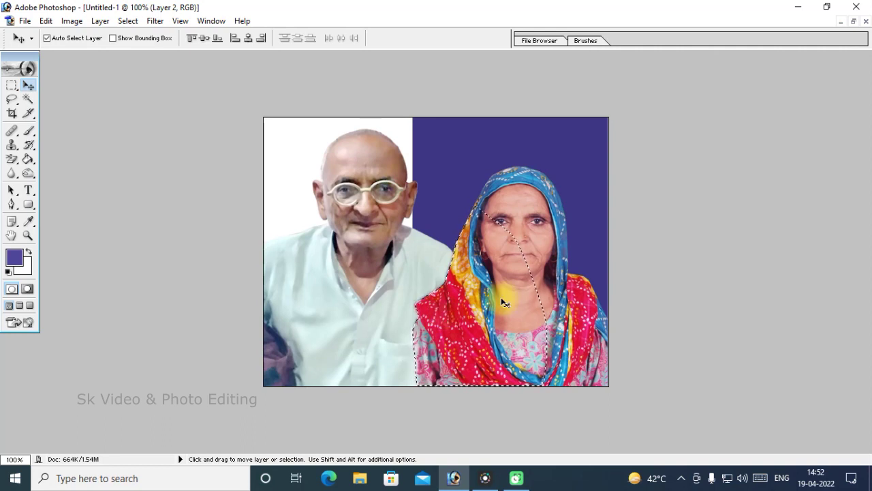
{"action": "key", "text": "ctrl+d"}
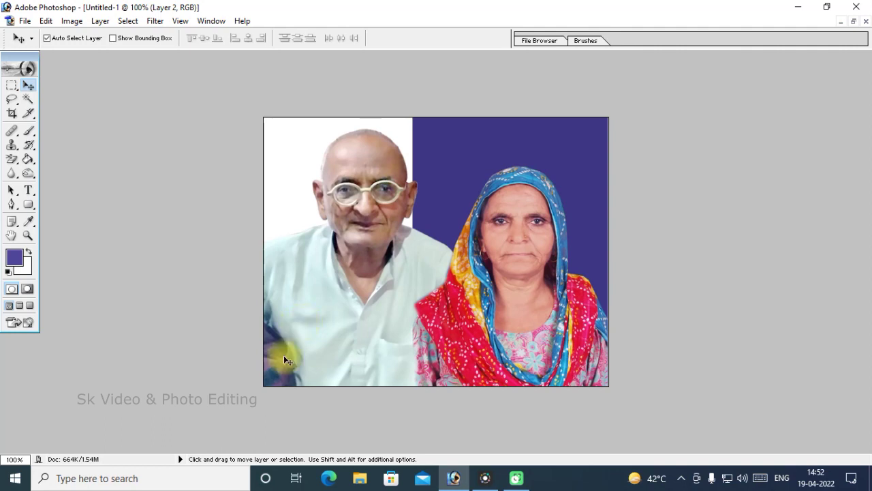
- Clone Stamp clean white shirt fabric over the dark patch at the man's lower left
{"action": "key", "text": "s"}
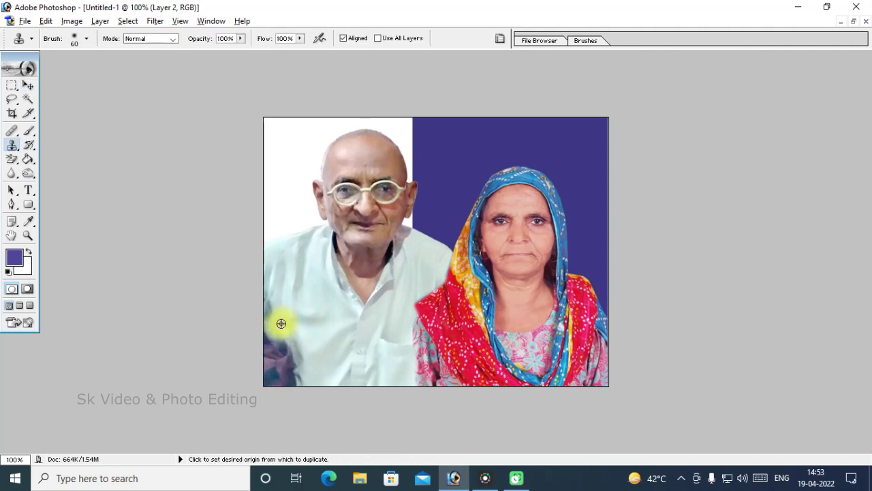
{"action": "left_click", "coordinate": [298, 325], "text": "alt"}
{"action": "mouse_move", "coordinate": [288, 349]}
{"action": "left_mouse_down"}
{"action": "mouse_move", "coordinate": [285, 377]}
{"action": "mouse_move", "coordinate": [286, 300]}
{"action": "left_mouse_up"}
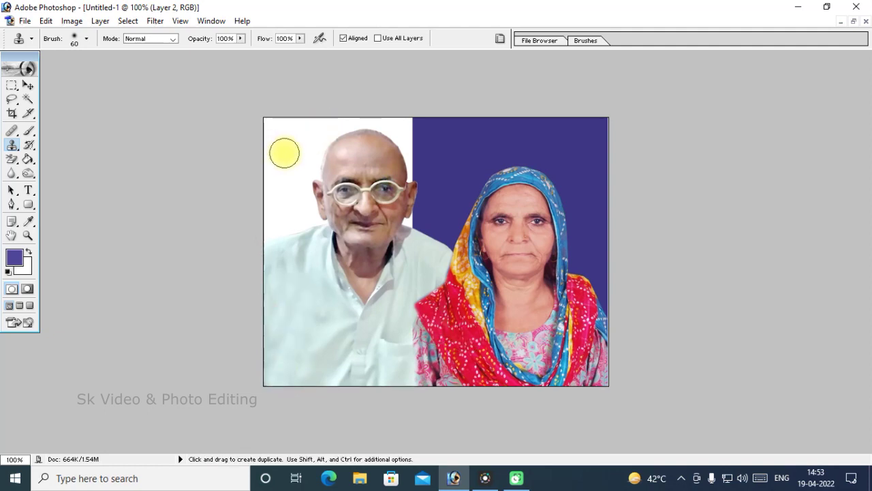
{"action": "key", "text": "v"}
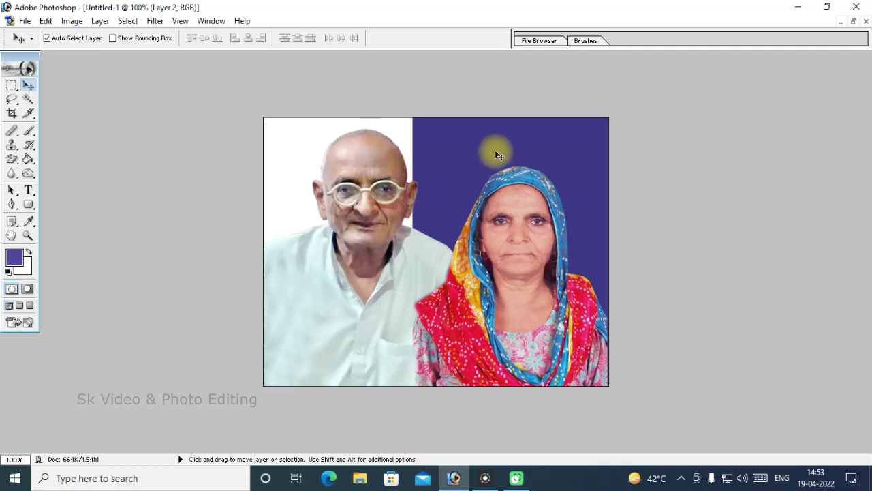
- Paint Bucket the white area behind the man with the woman's blue backdrop colour
{"action": "left_click", "coordinate": [30, 159]}
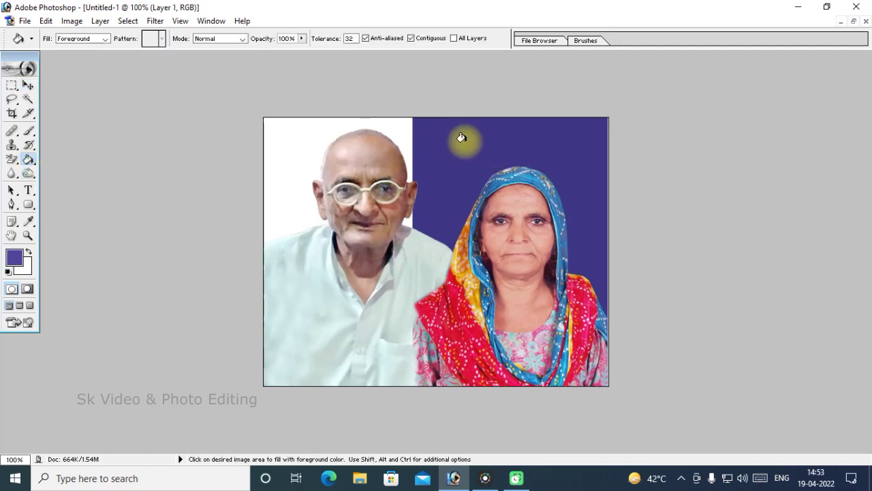
{"action": "left_click", "coordinate": [28, 84]}
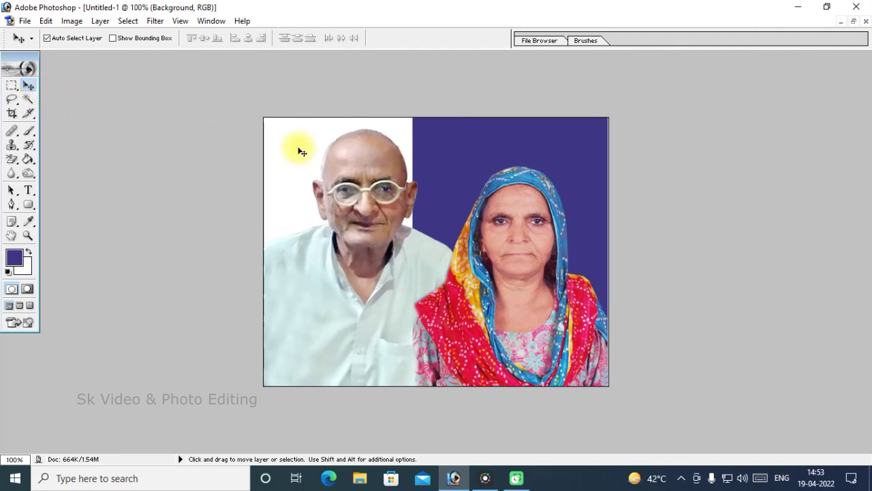
{"action": "left_click", "coordinate": [30, 159]}
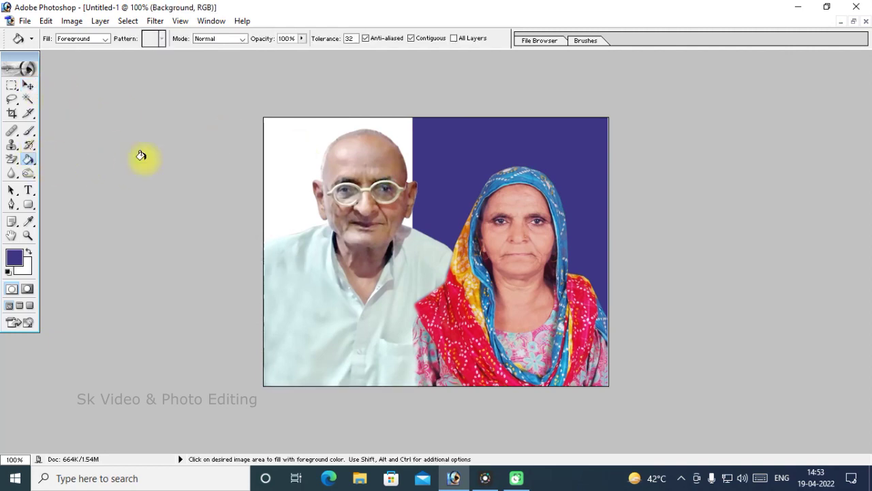
{"action": "left_click", "coordinate": [288, 144]}
{"action": "key", "text": "v"}
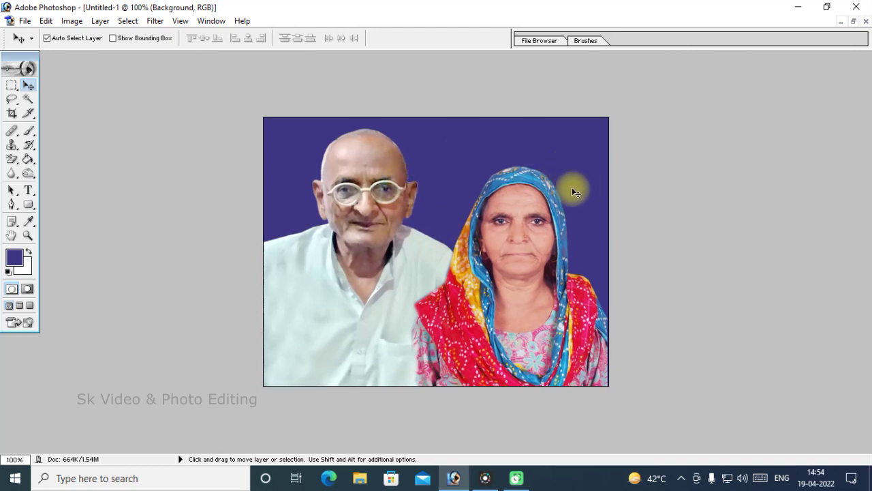
{"action": "left_click", "coordinate": [366, 190]}
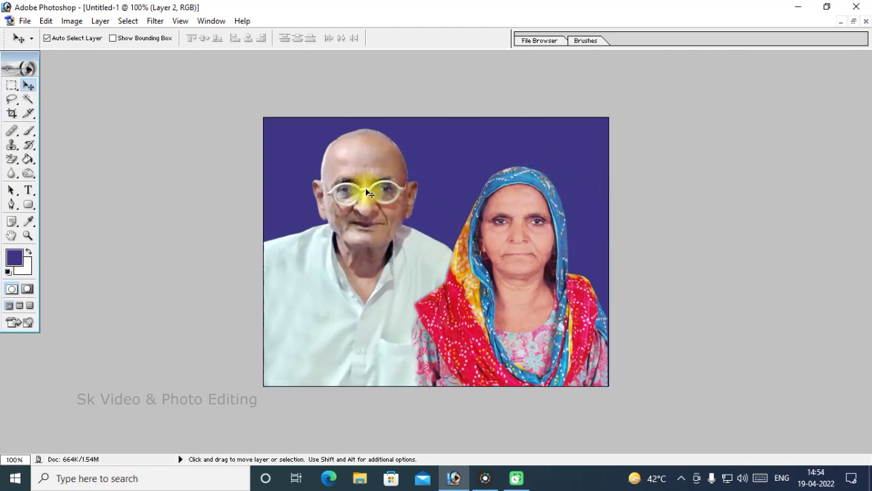
- Brighten the man with Curves and shift his Color Balance toward red by +16
{"action": "key", "text": "ctrl+m"}
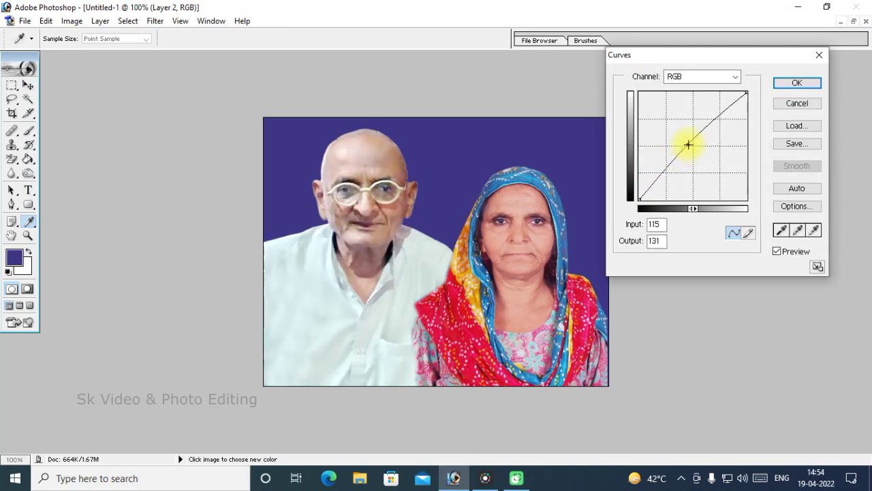
{"action": "key", "text": "Return"}
{"action": "key", "text": "ctrl+b"}
{"action": "left_click_drag", "start_coordinate": [703, 129], "coordinate": [713, 133]}
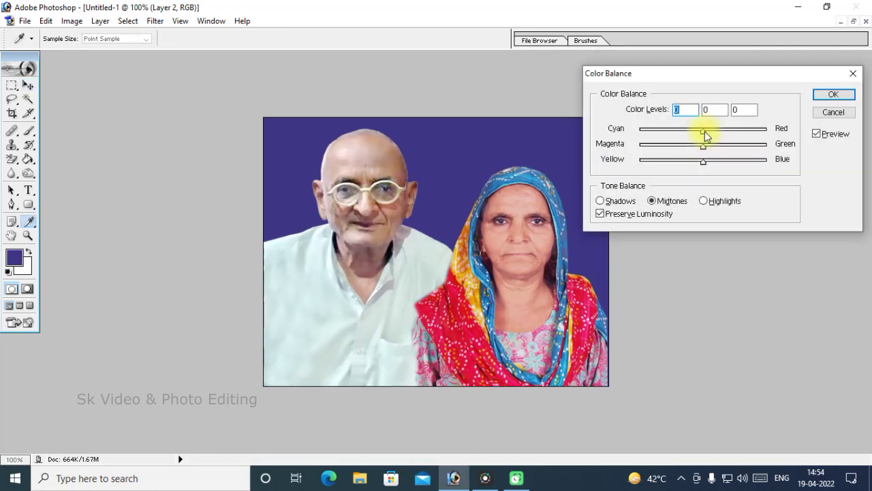
{"action": "key", "text": "Return"}
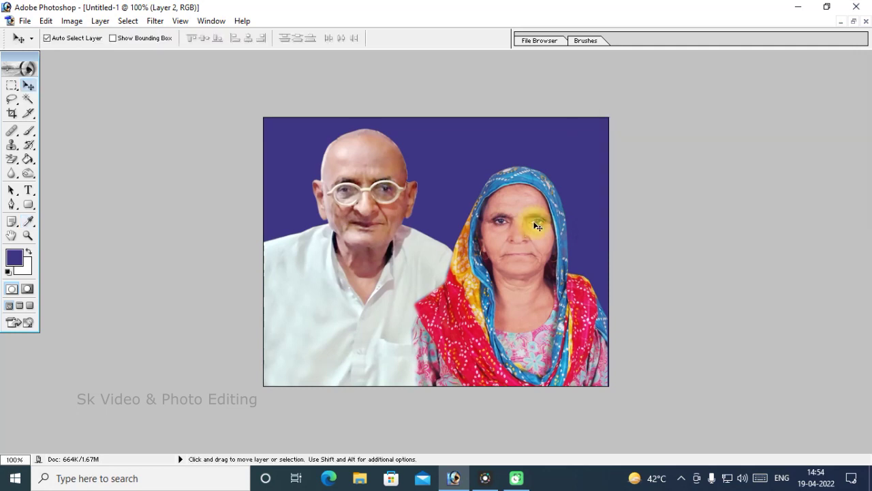
- Set the woman's layer Color Balance to -25, +5, +12
{"action": "key", "text": "ctrl+b"}
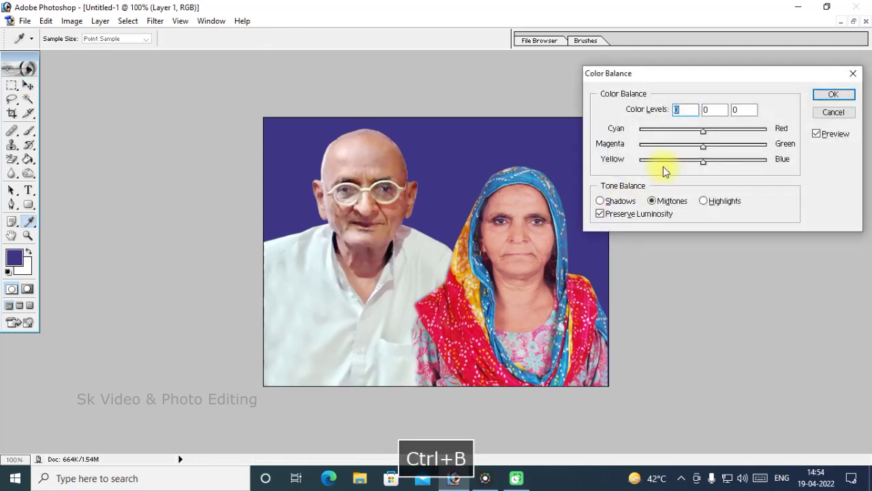
{"action": "mouse_move", "coordinate": [710, 131]}
{"action": "left_mouse_down"}
{"action": "mouse_move", "coordinate": [733, 130]}
{"action": "mouse_move", "coordinate": [689, 134]}
{"action": "mouse_move", "coordinate": [702, 146]}
{"action": "left_mouse_up"}
{"action": "left_click", "coordinate": [707, 146]}
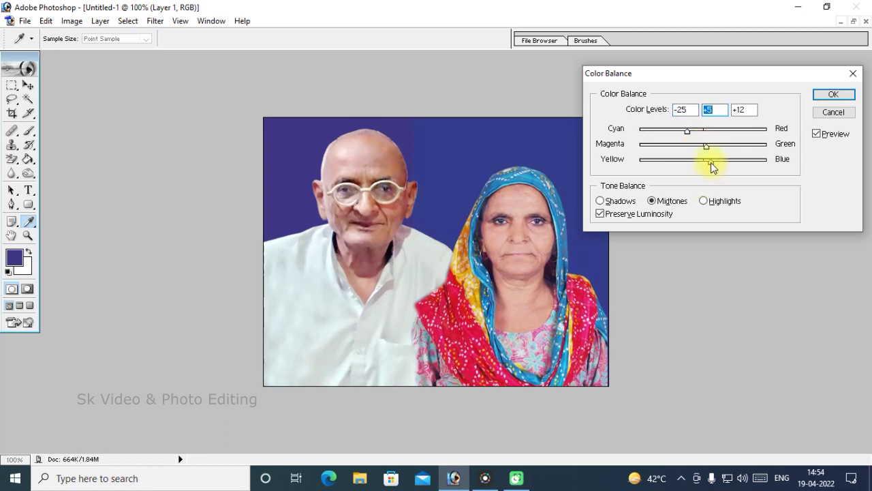
{"action": "key", "text": "Tab"}
{"action": "key", "text": "Return"}
{"action": "key", "text": "v"}
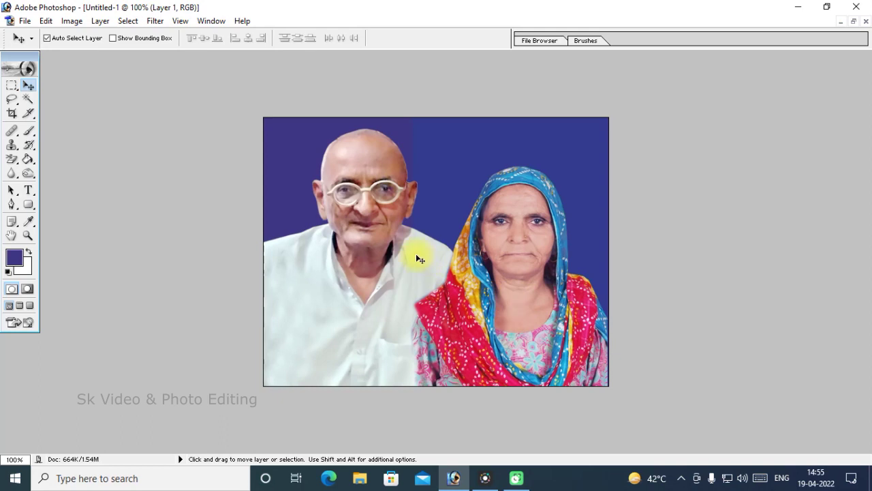
- Show the Layers panel and merge the man, woman and blue backdrop into one Background layer
{"action": "left_click", "coordinate": [215, 21]}
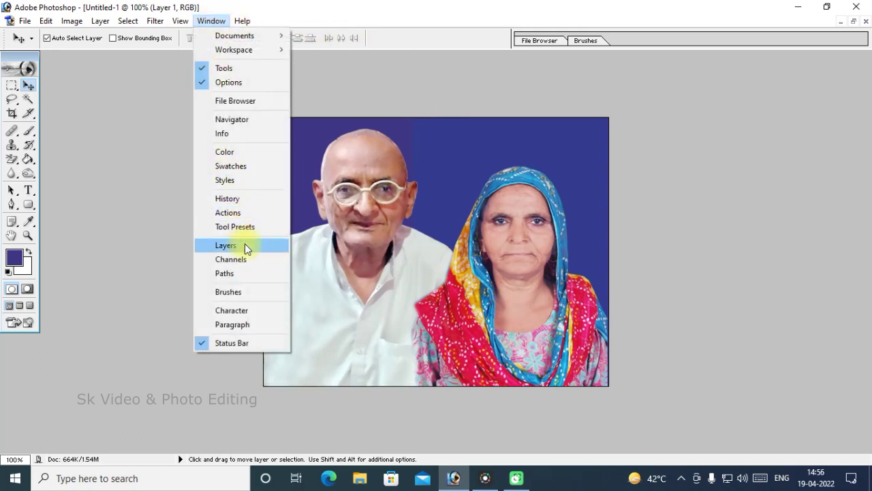
{"action": "left_click", "coordinate": [244, 244]}
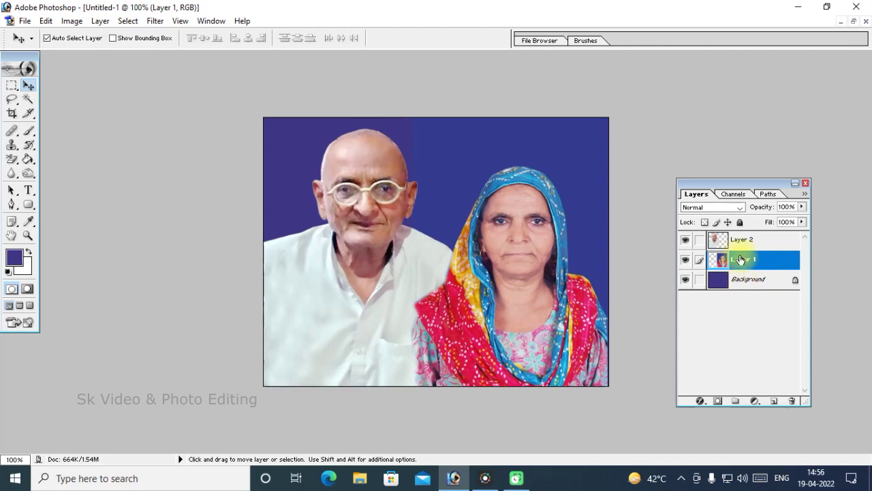
{"action": "key", "text": "shift"}
{"action": "key", "text": "ctrl+shift+e"}
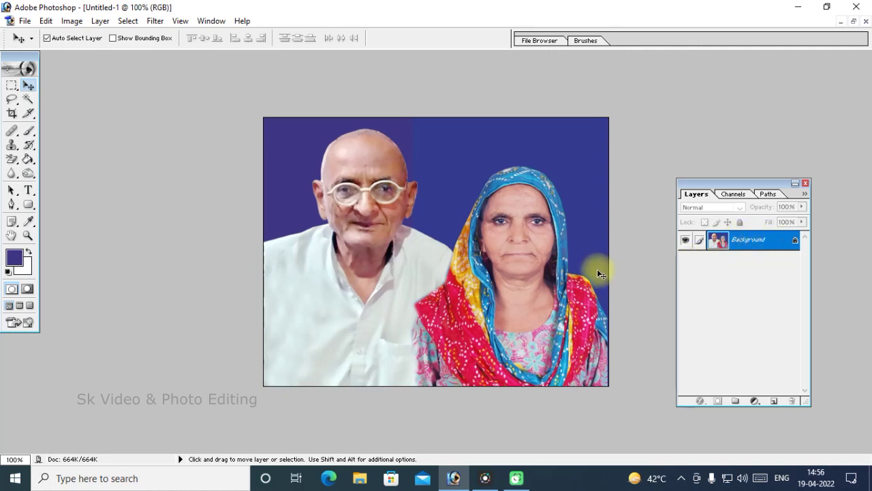
{"action": "left_click", "coordinate": [212, 21]}
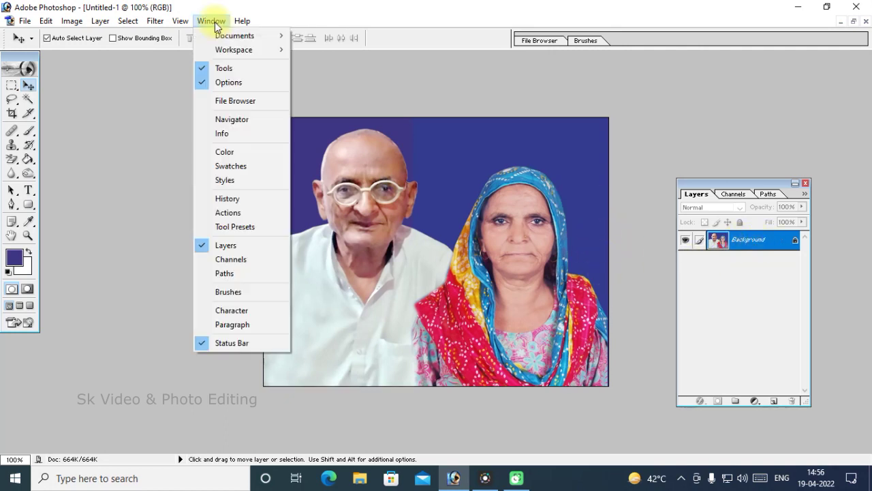
- Create a new action set named 'Joint Photo' in the Actions panel
{"action": "left_click", "coordinate": [227, 212]}
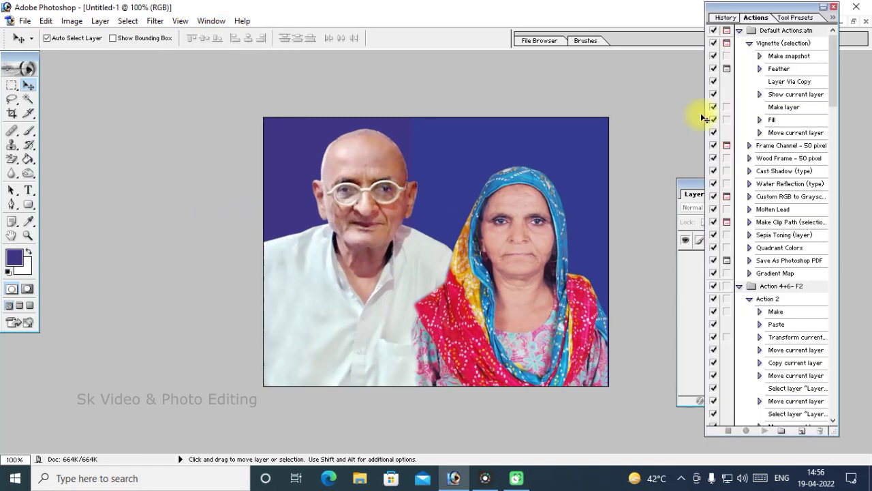
{"action": "left_click", "coordinate": [833, 19]}
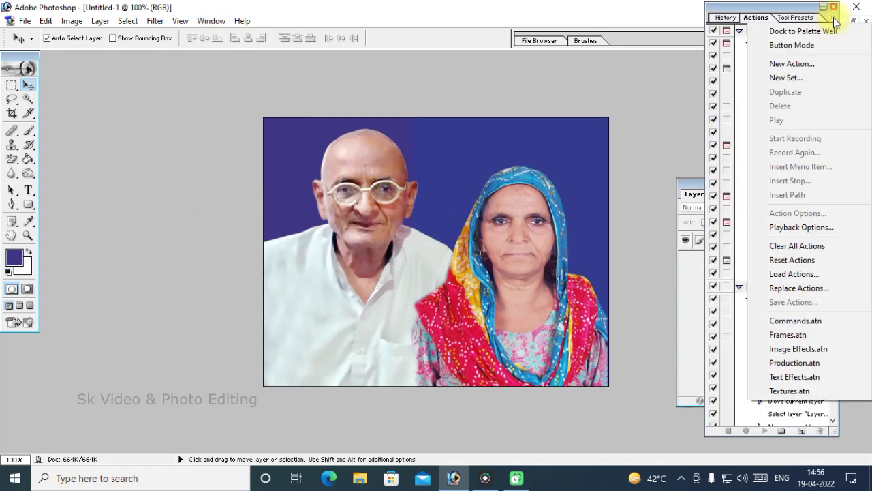
{"action": "left_click", "coordinate": [787, 79]}
{"action": "type", "text": "Joint Photo"}
{"action": "left_click", "coordinate": [504, 215]}
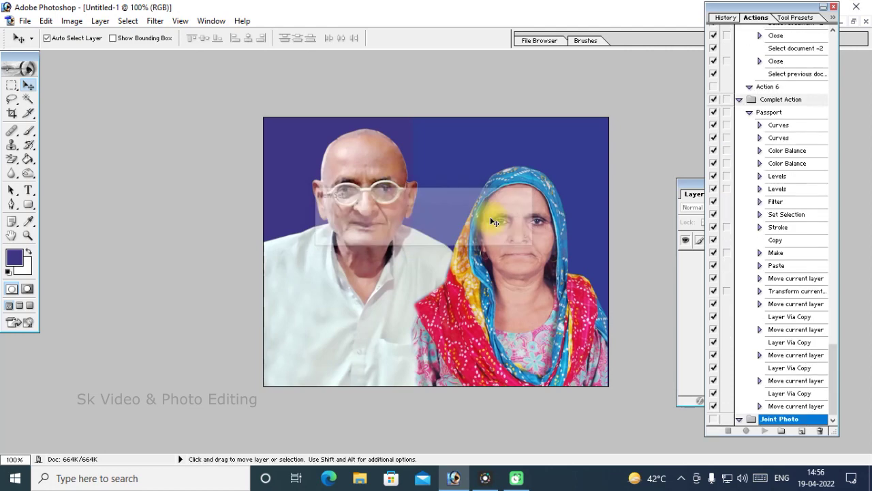
- Add Action 7 to Joint Photo with no function key and start recording
{"action": "left_click", "coordinate": [801, 431]}
{"action": "left_click", "coordinate": [390, 256]}
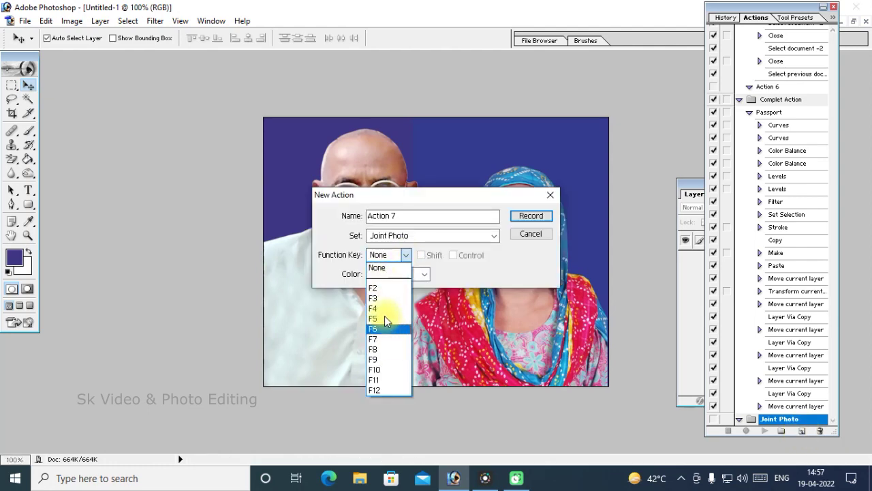
{"action": "left_click", "coordinate": [406, 254]}
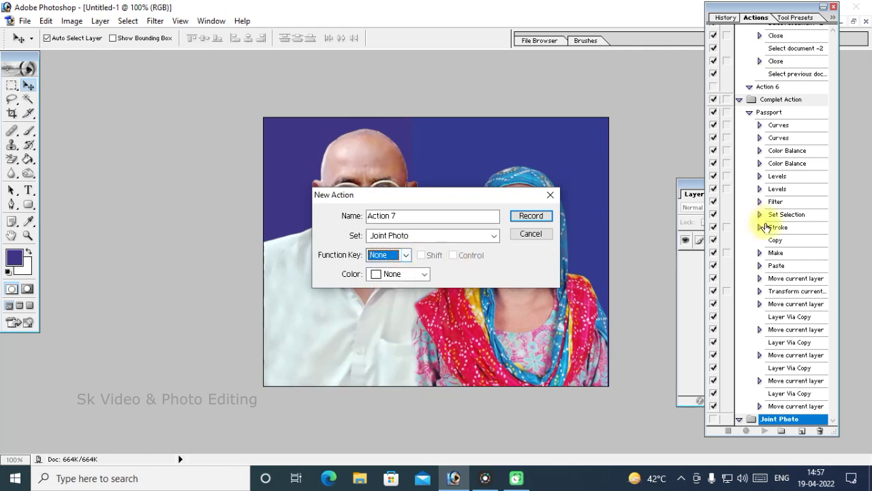
{"action": "left_click", "coordinate": [531, 216]}
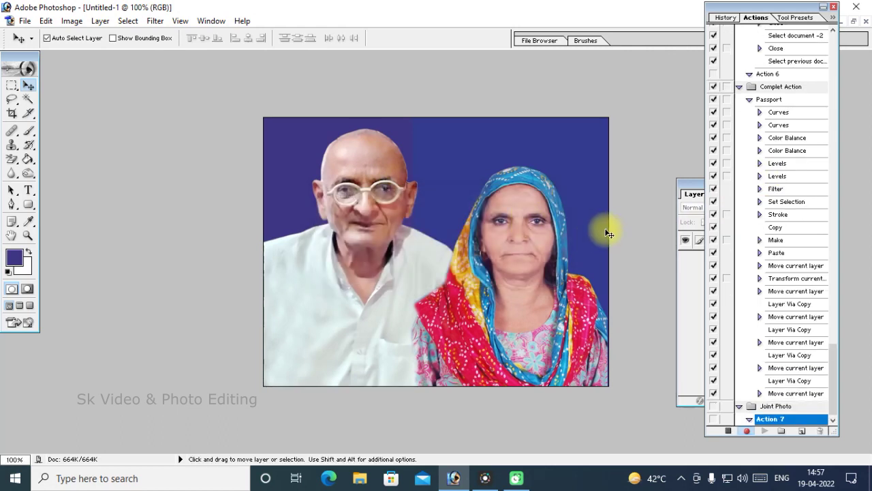
- Create a new blank document from the 4 x 6 inch preset
{"action": "key", "text": "ctrl+n"}
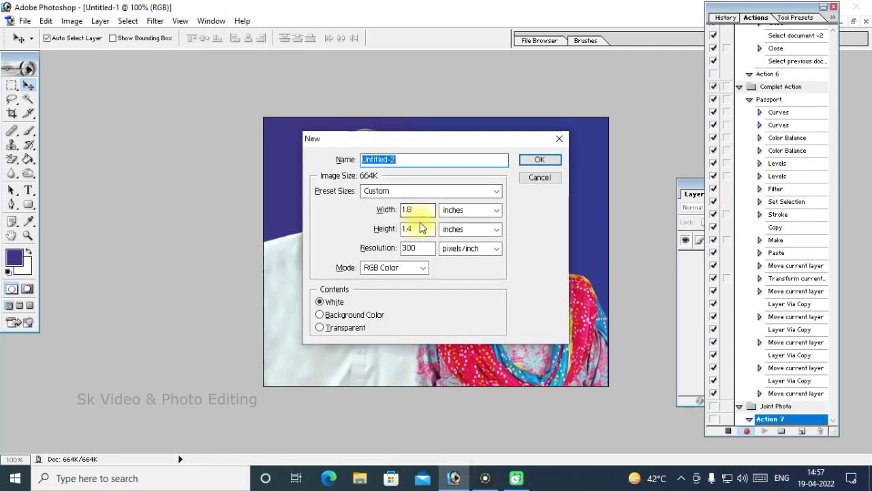
{"action": "left_click", "coordinate": [409, 190]}
{"action": "left_click", "coordinate": [380, 99]}
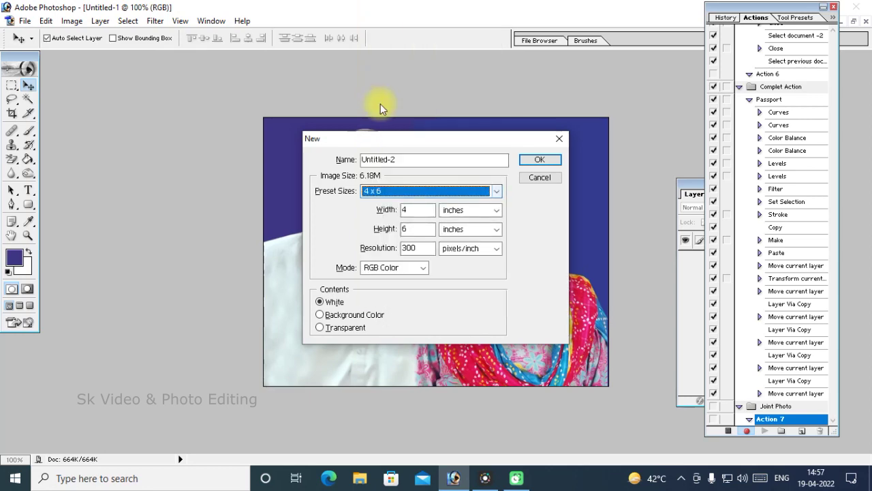
{"action": "left_click", "coordinate": [539, 159]}
- Select the whole couple photo and stroke it with a 5 px black border
{"action": "left_click_drag", "start_coordinate": [463, 102], "coordinate": [185, 104]}
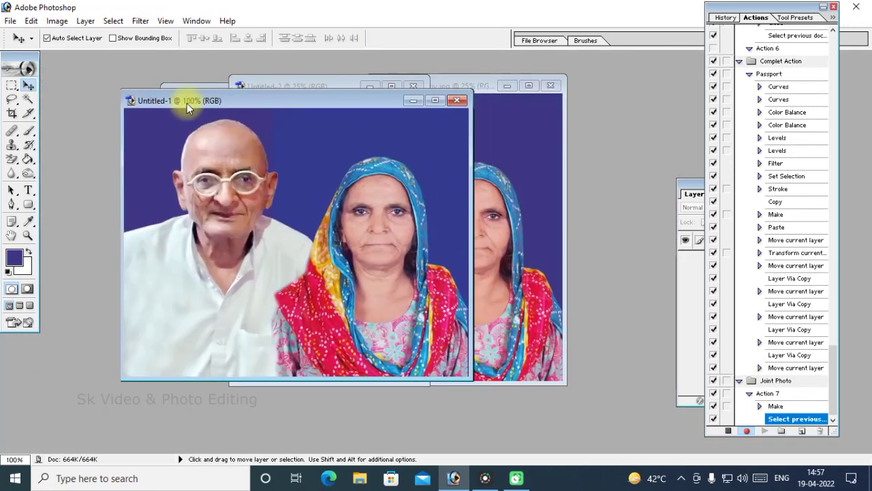
{"action": "key", "text": "ctrl+a"}
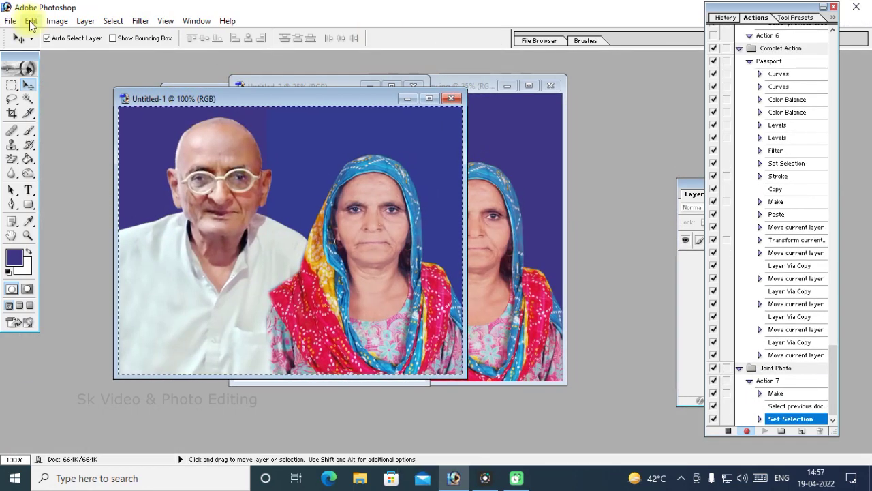
{"action": "left_click", "coordinate": [30, 21]}
{"action": "left_click", "coordinate": [55, 236]}
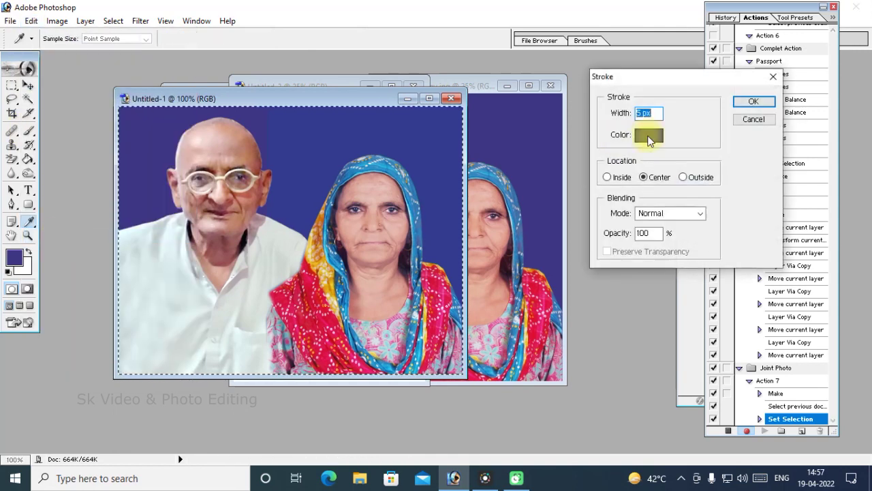
{"action": "left_click", "coordinate": [648, 135]}
{"action": "left_click_drag", "start_coordinate": [279, 350], "coordinate": [269, 363]}
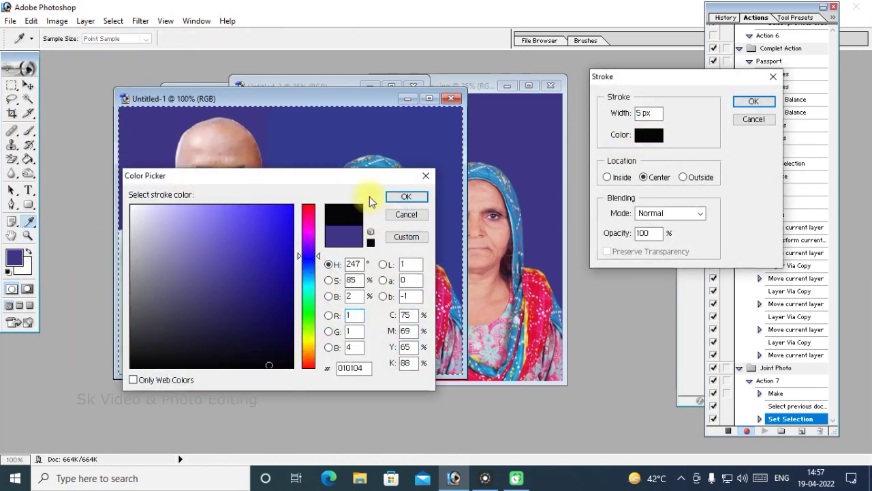
{"action": "left_click_drag", "start_coordinate": [356, 176], "coordinate": [629, 160]}
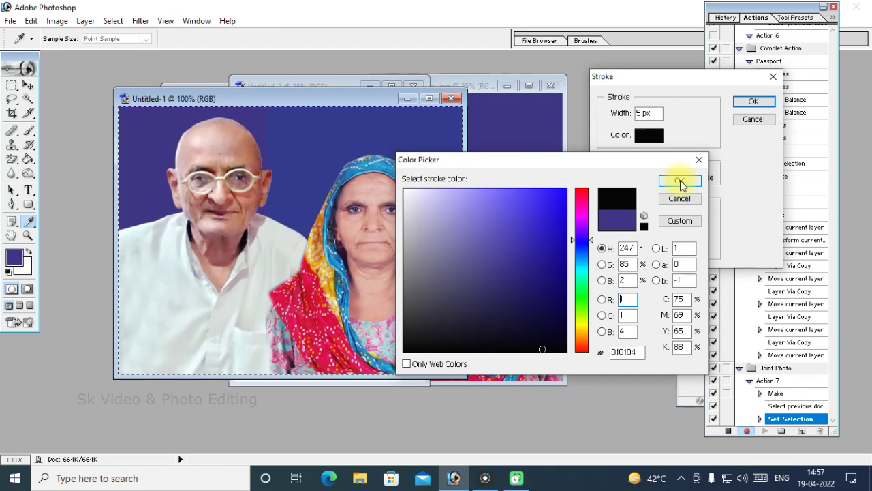
{"action": "left_click", "coordinate": [680, 180]}
{"action": "left_click", "coordinate": [753, 100]}
- Copy the bordered photo and switch to the enlarged 4 x 6 page
{"action": "key", "text": "v"}
{"action": "key", "text": "ctrl+c"}
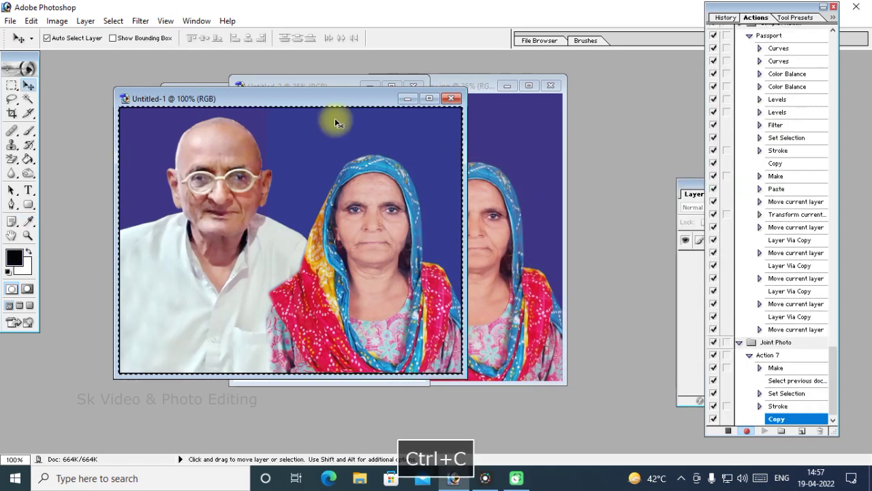
{"action": "key", "text": "ctrl+Tab"}
{"action": "left_click", "coordinate": [443, 103]}
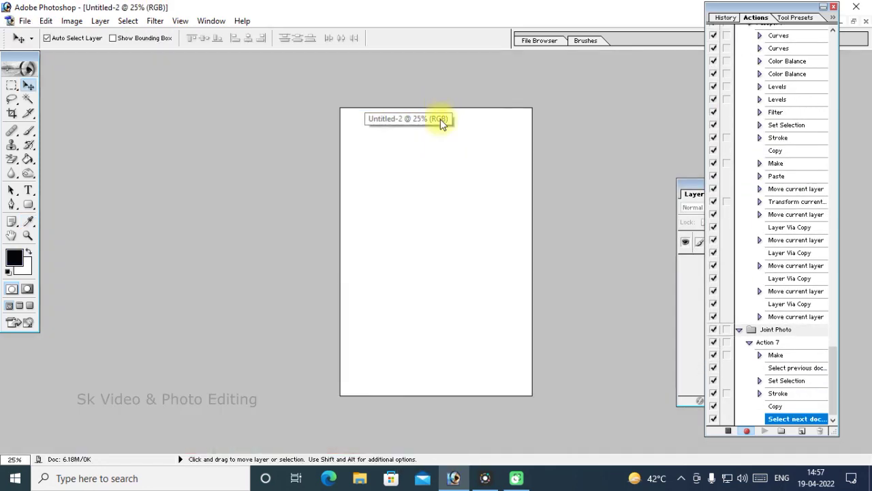
- Paste the photo top-left, duplicate it alongside, and merge into one two-photo row
{"action": "key", "text": "ctrl+v"}
{"action": "left_click_drag", "start_coordinate": [441, 255], "coordinate": [393, 149]}
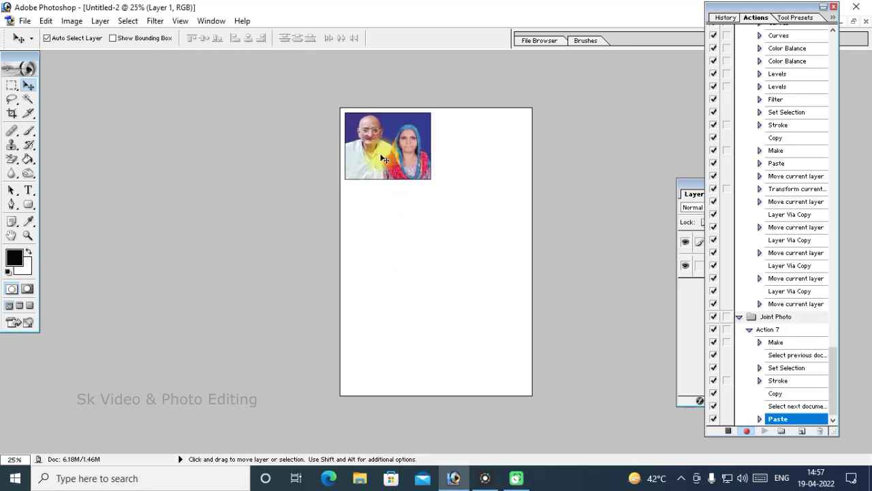
{"action": "key", "text": "ctrl+j"}
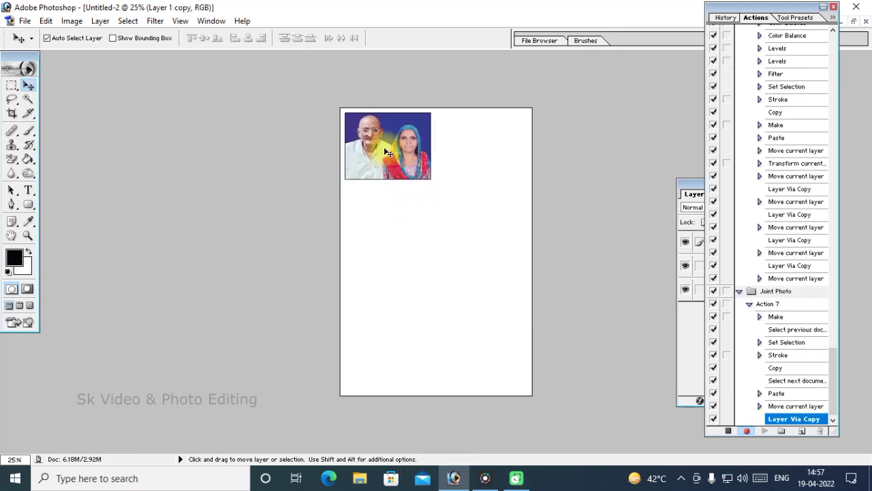
{"action": "left_click_drag", "start_coordinate": [387, 146], "coordinate": [470, 149]}
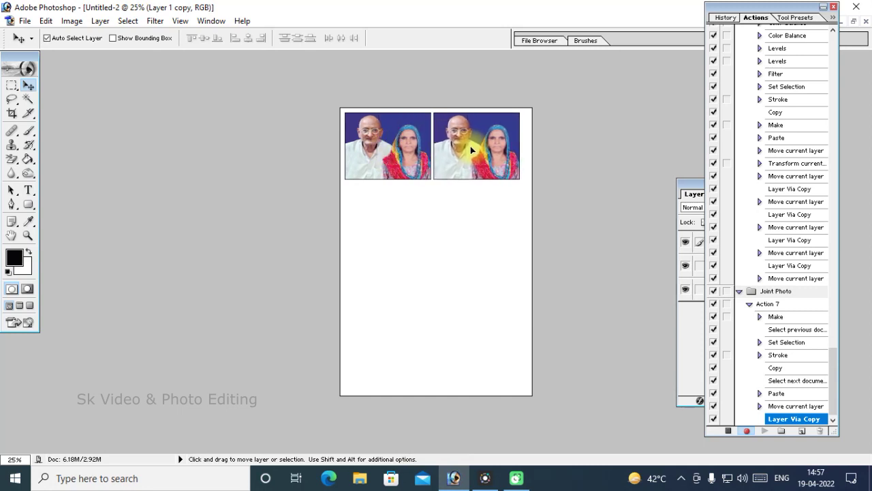
{"action": "key", "text": "Right"}
{"action": "key", "text": "Right"}
{"action": "key", "text": "Right"}
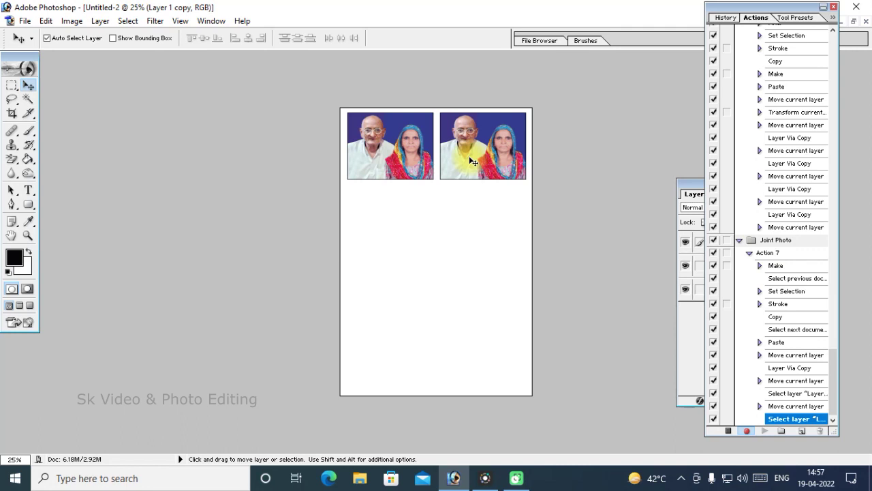
{"action": "key", "text": "ctrl+e"}
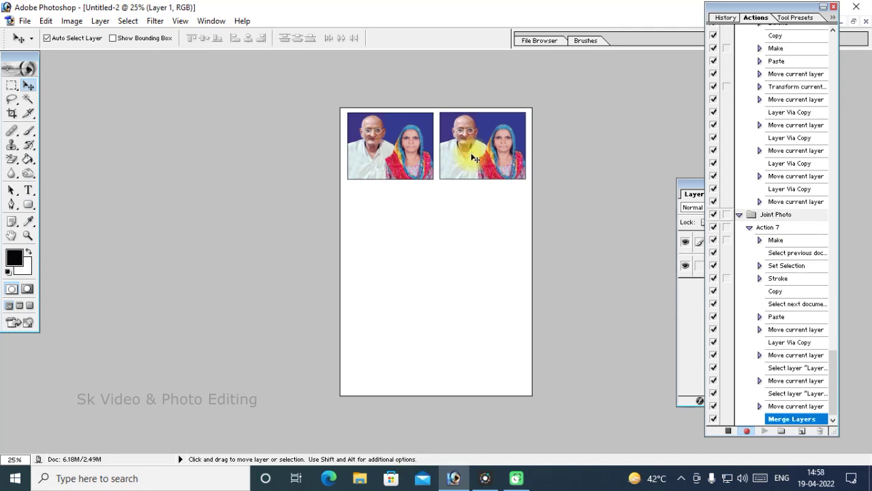
- Duplicate the row downward twice to fill four rows, then stop recording
{"action": "key", "text": "ctrl+j"}
{"action": "left_click_drag", "start_coordinate": [468, 151], "coordinate": [465, 218]}
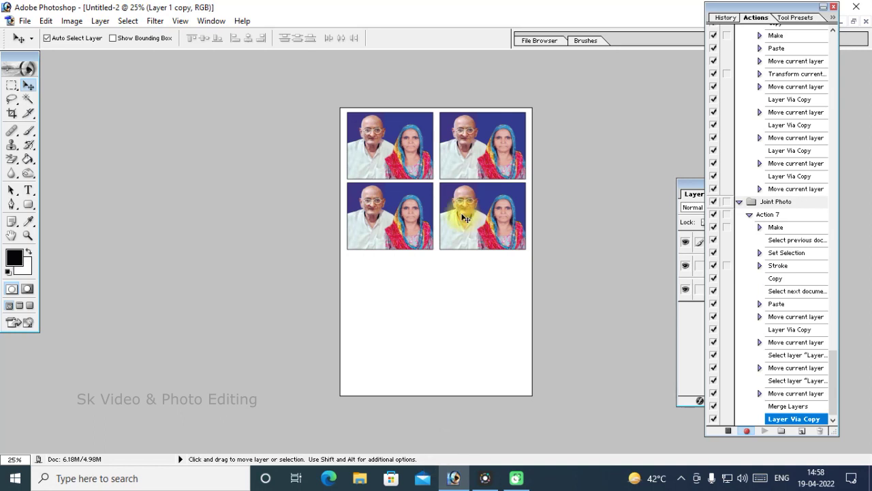
{"action": "key", "text": "ctrl+e"}
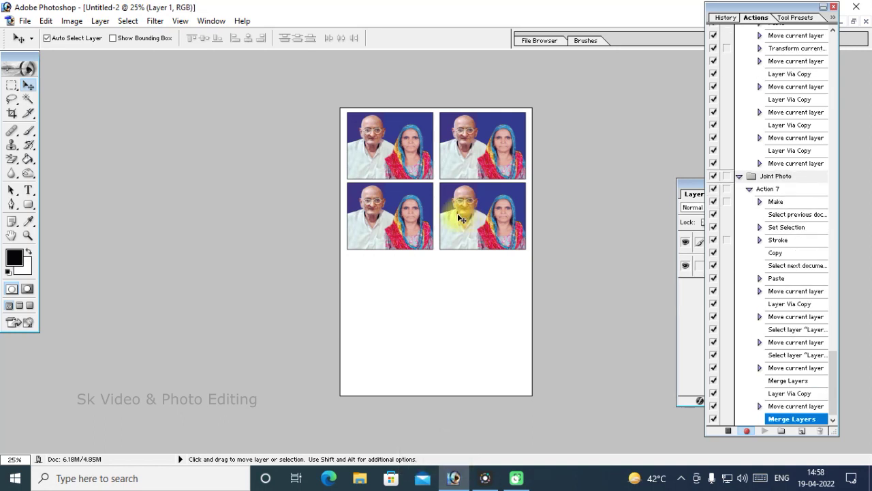
{"action": "key", "text": "ctrl+j"}
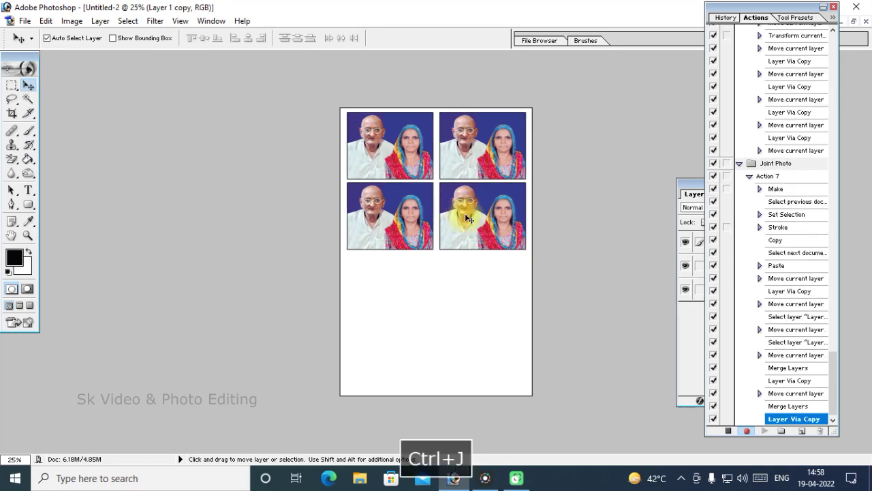
{"action": "left_click_drag", "start_coordinate": [458, 217], "coordinate": [471, 341]}
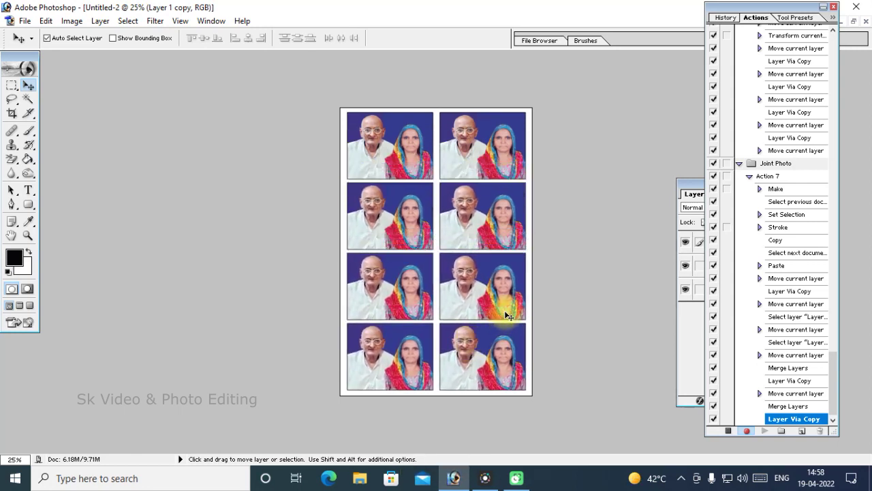
{"action": "left_click", "coordinate": [729, 432]}
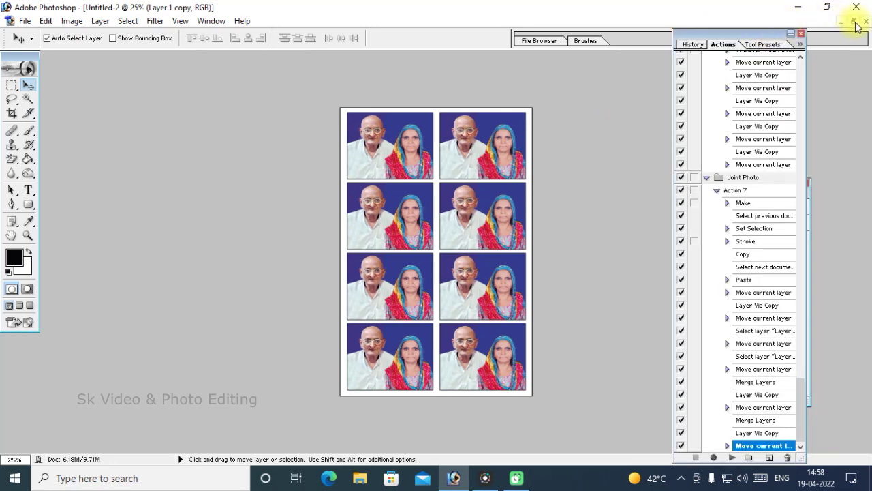
- Close the finished print sheet and restore the document windows
{"action": "left_click", "coordinate": [855, 23]}
{"action": "left_click", "coordinate": [469, 101]}
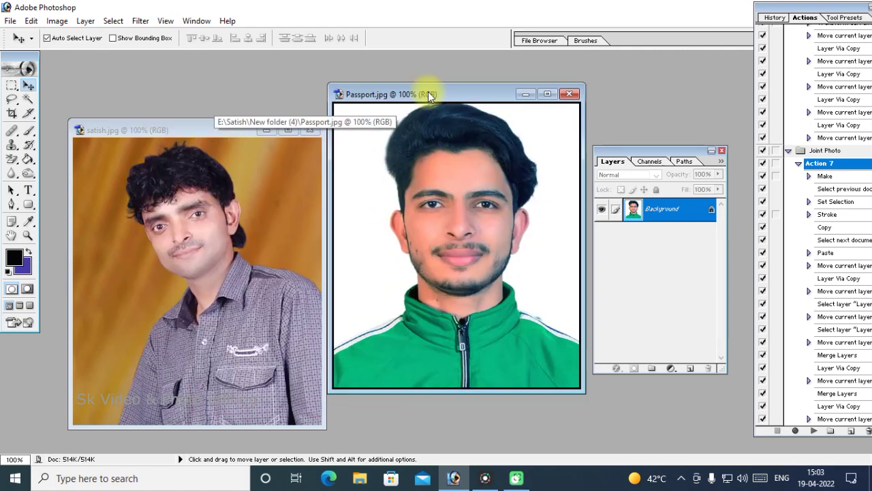
{"action": "left_click_drag", "start_coordinate": [214, 107], "coordinate": [272, 113]}
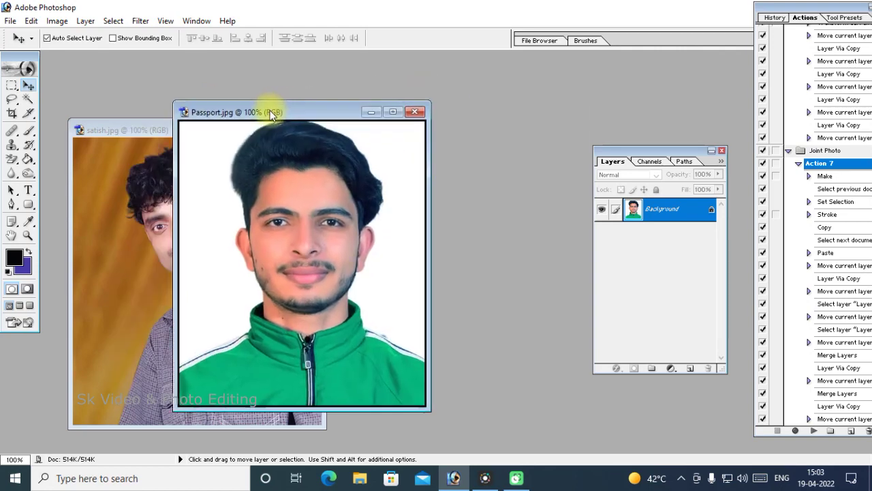
{"action": "key", "text": "F9"}
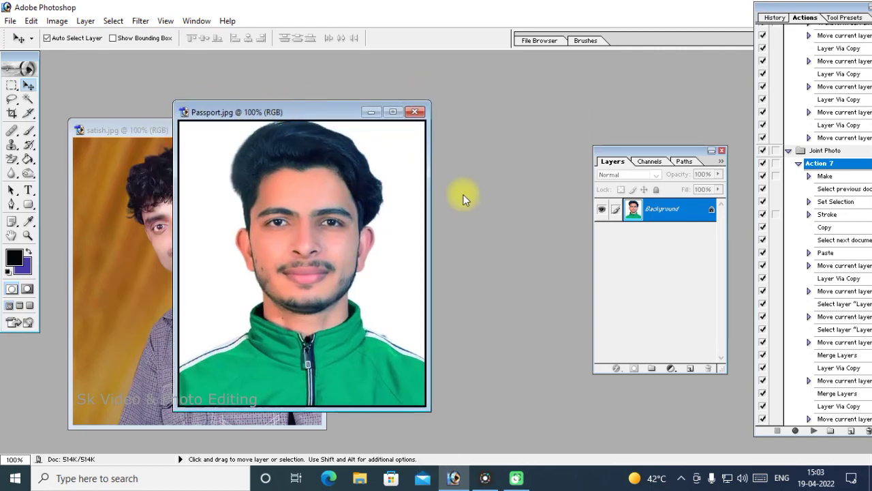
- Create a new 1.8 x 1.4 inch blank document
{"action": "key", "text": "ctrl+n"}
{"action": "left_click", "coordinate": [430, 190]}
{"action": "double_click", "coordinate": [415, 210]}
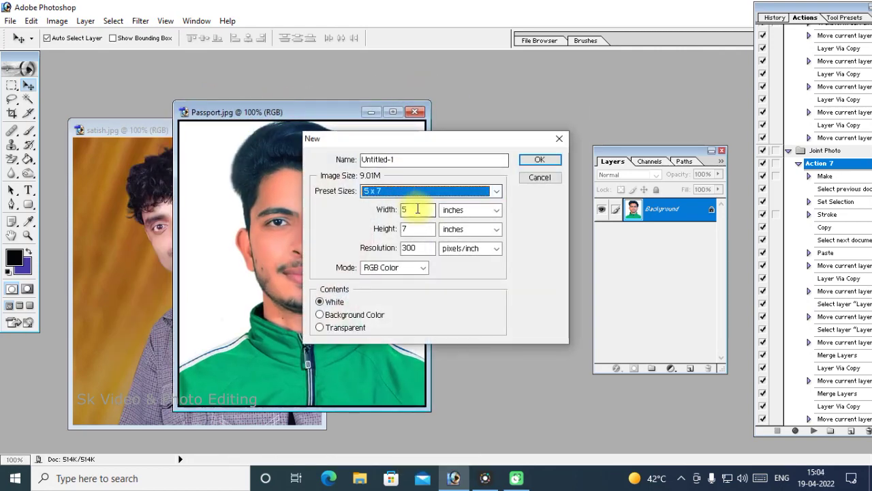
{"action": "type", "text": "1.8"}
{"action": "key", "text": "Tab"}
{"action": "type", "text": "1.4"}
{"action": "key", "text": "Return"}
{"action": "left_click_drag", "start_coordinate": [239, 136], "coordinate": [463, 97]}
- Drag the Passport portrait into the new document and close the Passport and satish windows
{"action": "left_click", "coordinate": [512, 197]}
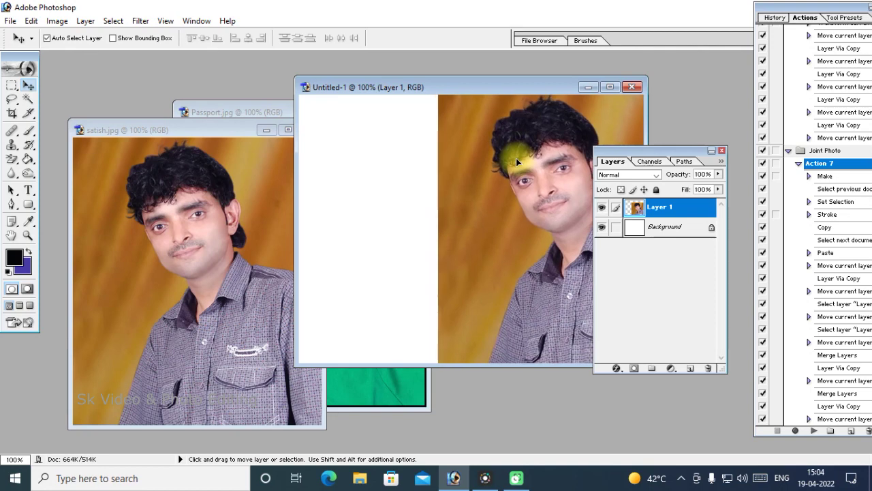
{"action": "left_click", "coordinate": [235, 123]}
{"action": "mouse_move", "coordinate": [351, 184]}
{"action": "left_mouse_down"}
{"action": "mouse_move", "coordinate": [479, 146]}
{"action": "mouse_move", "coordinate": [344, 196]}
{"action": "left_mouse_up"}
{"action": "left_click_drag", "start_coordinate": [404, 89], "coordinate": [304, 160]}
{"action": "left_click", "coordinate": [420, 111]}
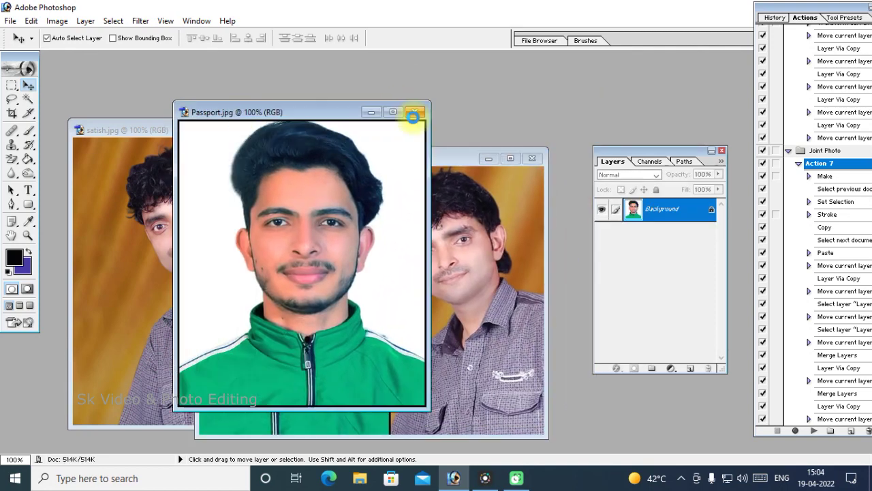
{"action": "left_click", "coordinate": [441, 242]}
{"action": "left_click_drag", "start_coordinate": [381, 158], "coordinate": [350, 109]}
- Flatten the two side-by-side portraits into a single Background layer
{"action": "key", "text": "shift"}
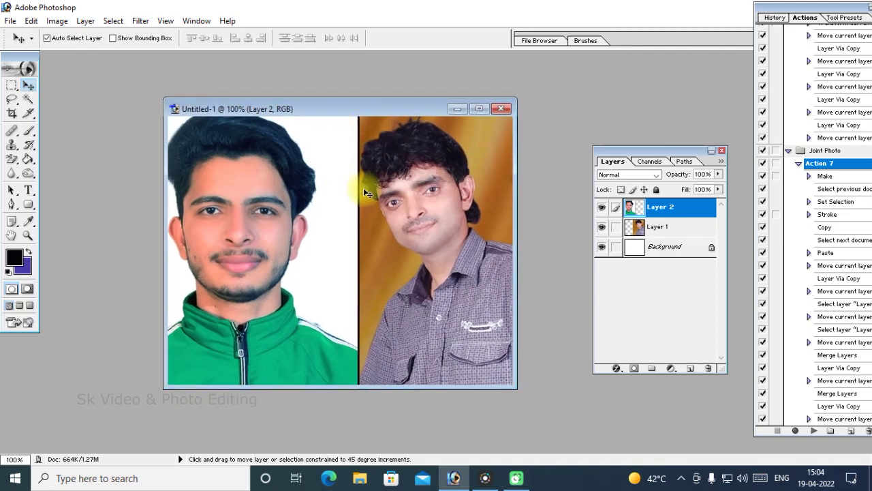
{"action": "key", "text": "ctrl+shift+e"}
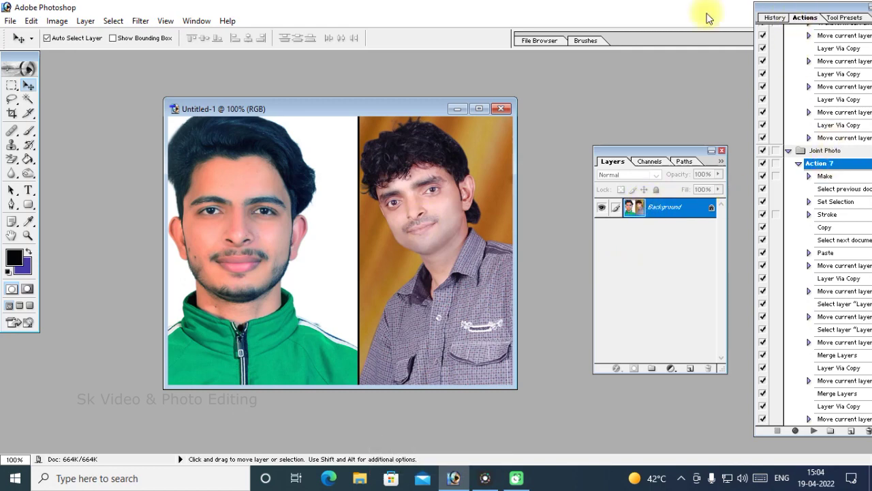
{"action": "left_click_drag", "start_coordinate": [795, 10], "coordinate": [666, 10]}
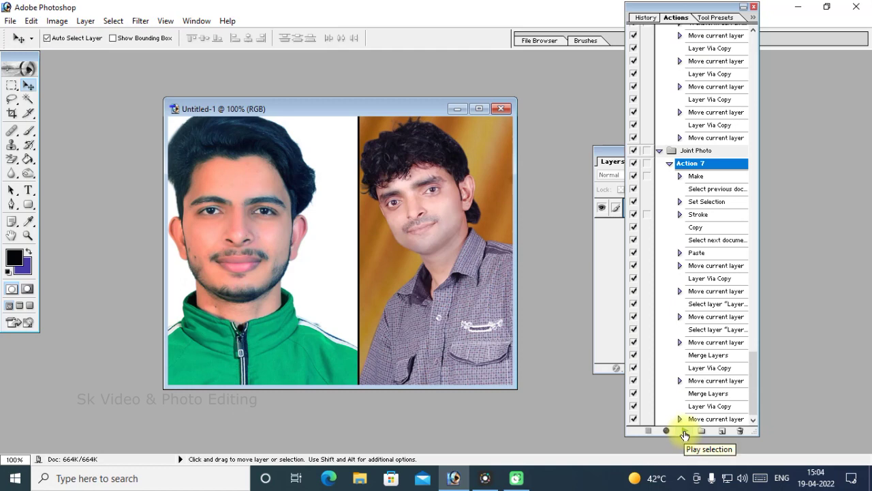
- Play Action 7 on the portrait pair, then maximize and zoom into the resulting Untitled-2 sheet
{"action": "left_click", "coordinate": [685, 432]}
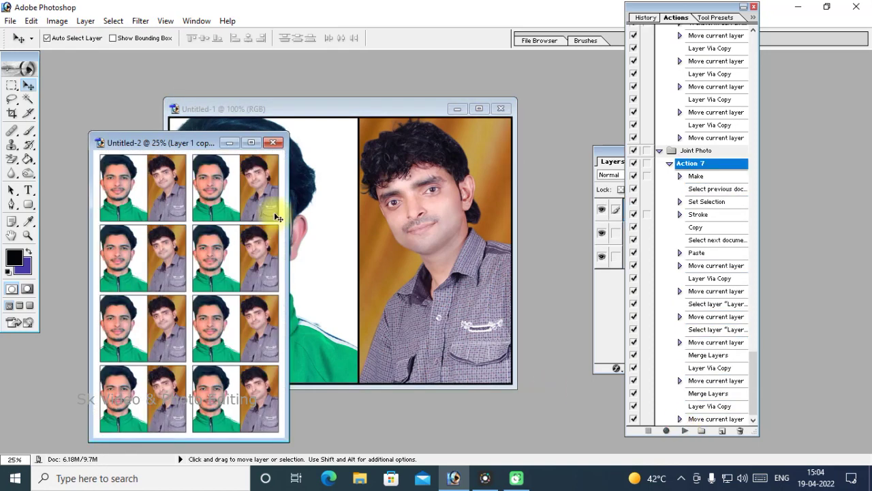
{"action": "left_click_drag", "start_coordinate": [201, 145], "coordinate": [337, 84]}
{"action": "left_click", "coordinate": [387, 81]}
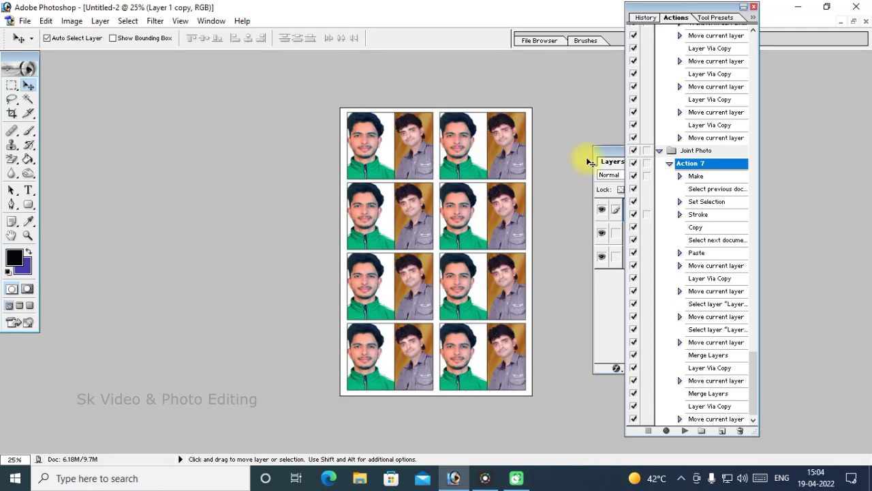
{"action": "key", "text": "ctrl+0"}
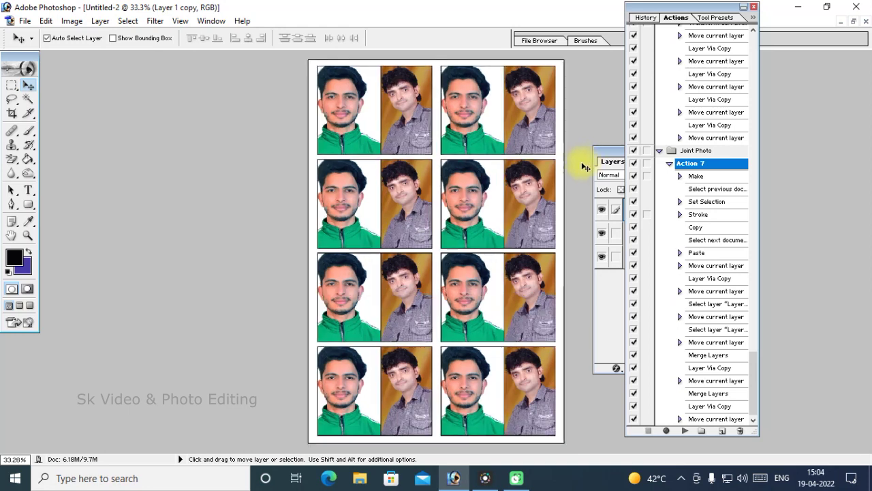
{"action": "key", "text": "ctrl+plus"}
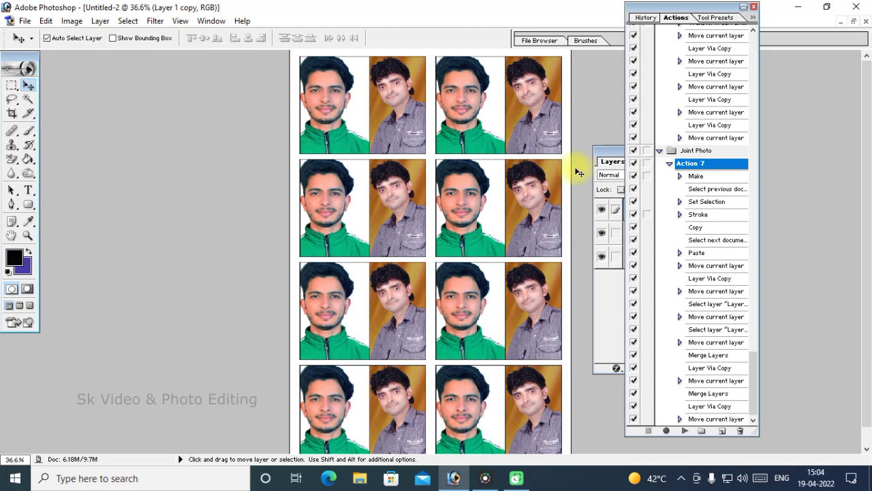